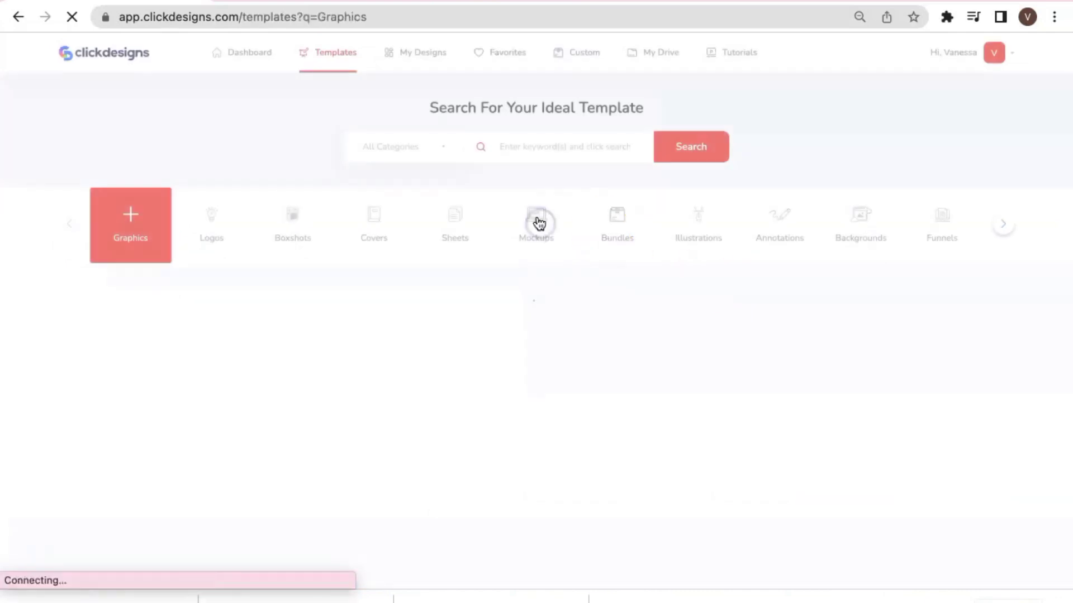
Browse the phone mockup templates and preview the angled phone with the Dental Clinic post
left_click(536, 224)
left_click(585, 320)
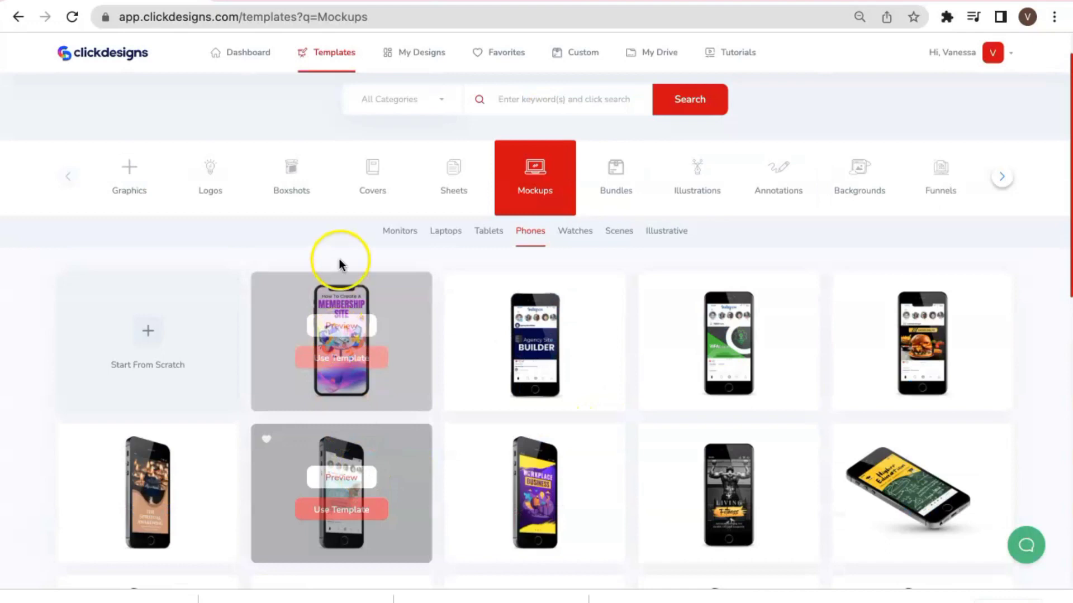
scroll(340, 257, "down", 5)
left_click(336, 254)
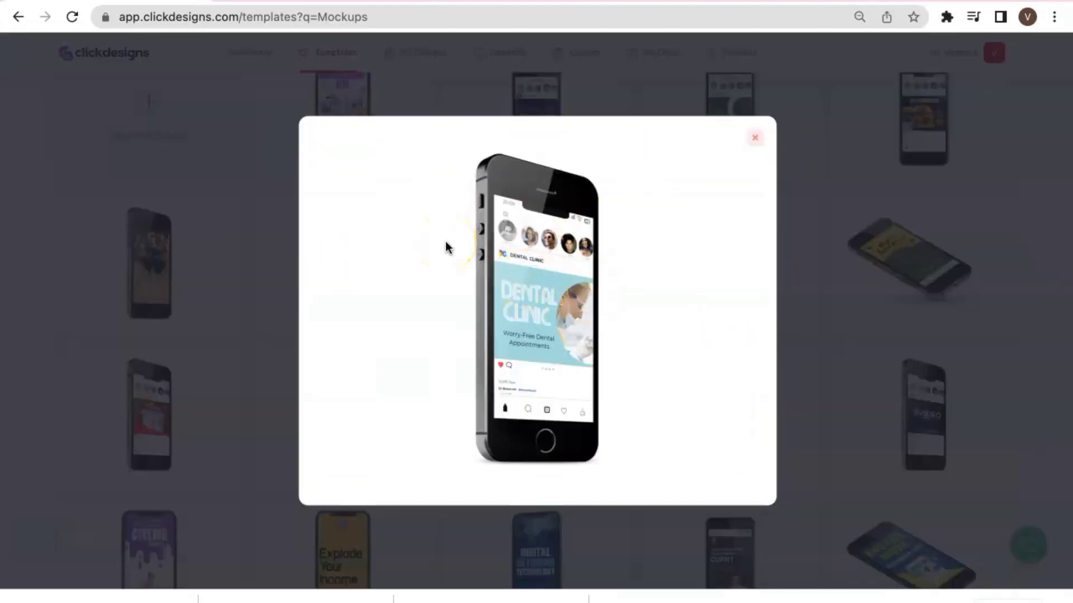
left_click(286, 250)
Start a design from the angled Dental Clinic phone template and title it SmartFX Digital
left_click(324, 279)
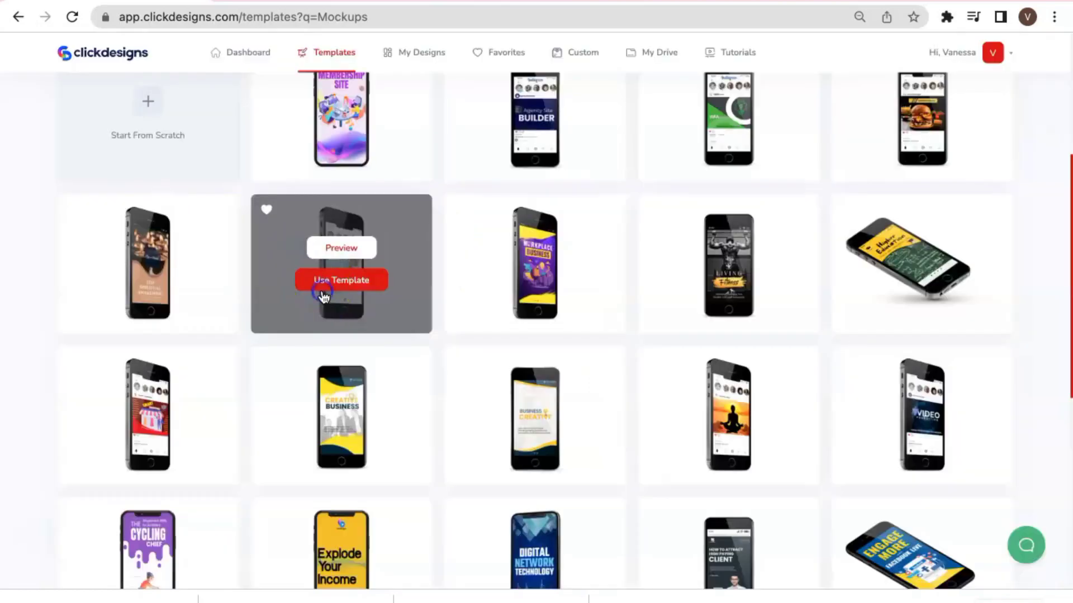
left_click(460, 309)
type("SmartFX Di")
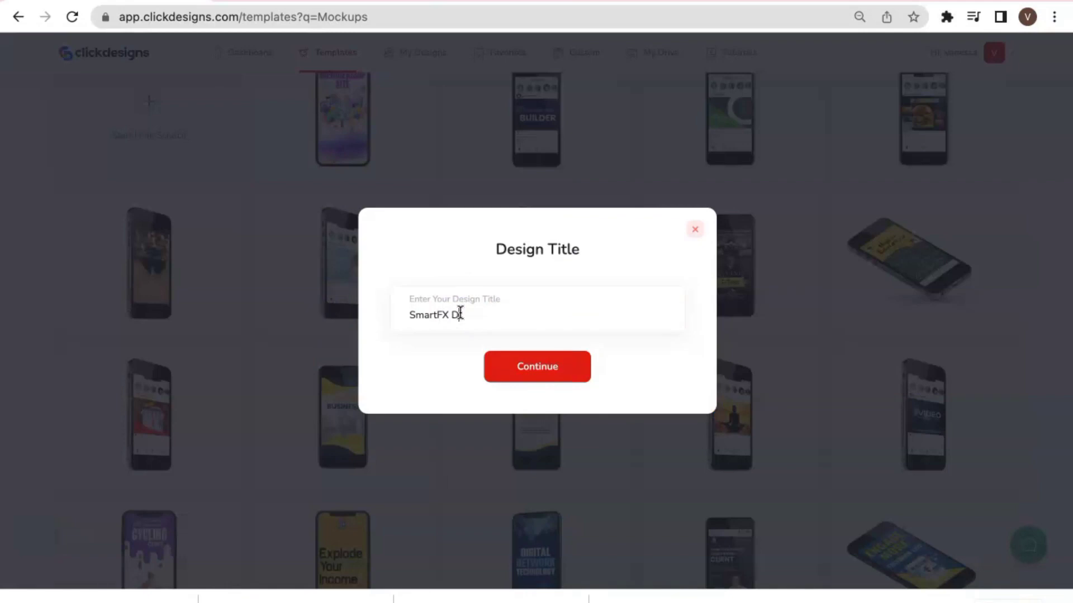
type("gital")
left_click(528, 375)
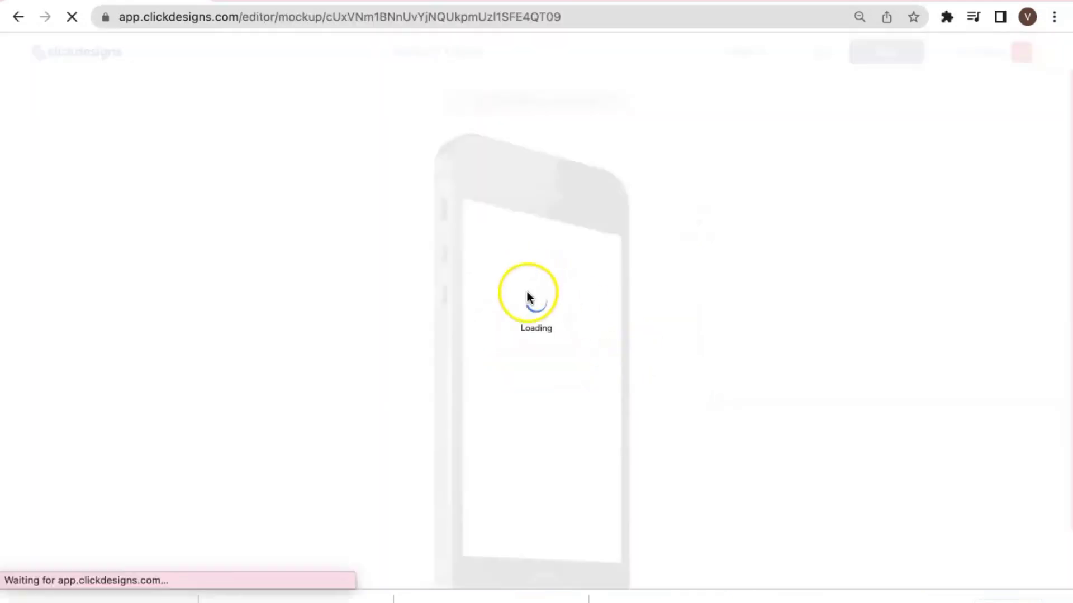
Open the phone's screen image for editing at 60% zoom and remove the logo beside the small DENTAL CLINIC heading
left_click(508, 384)
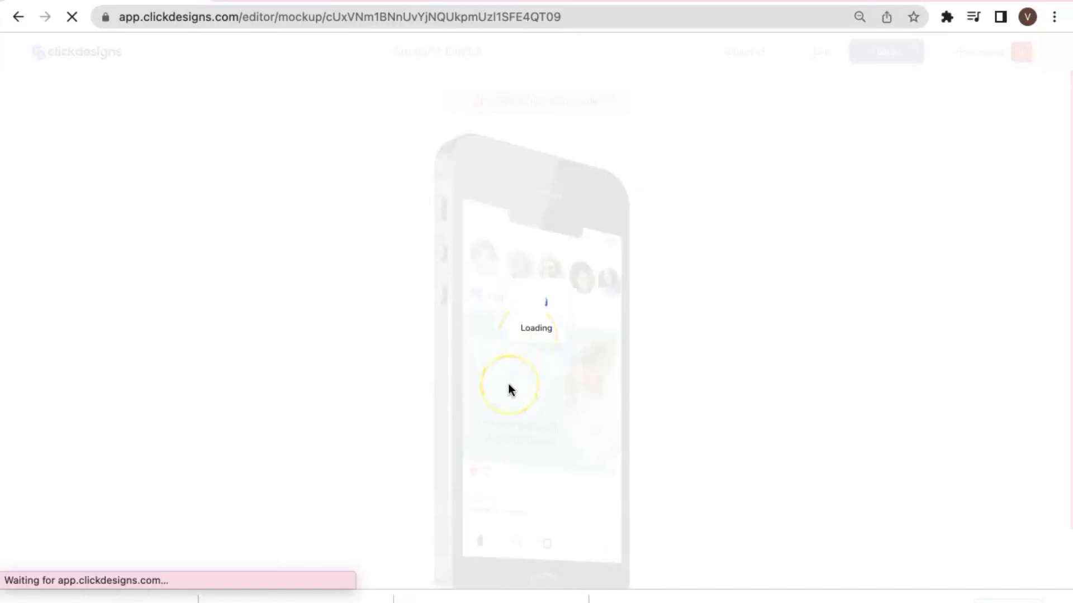
left_click(526, 368)
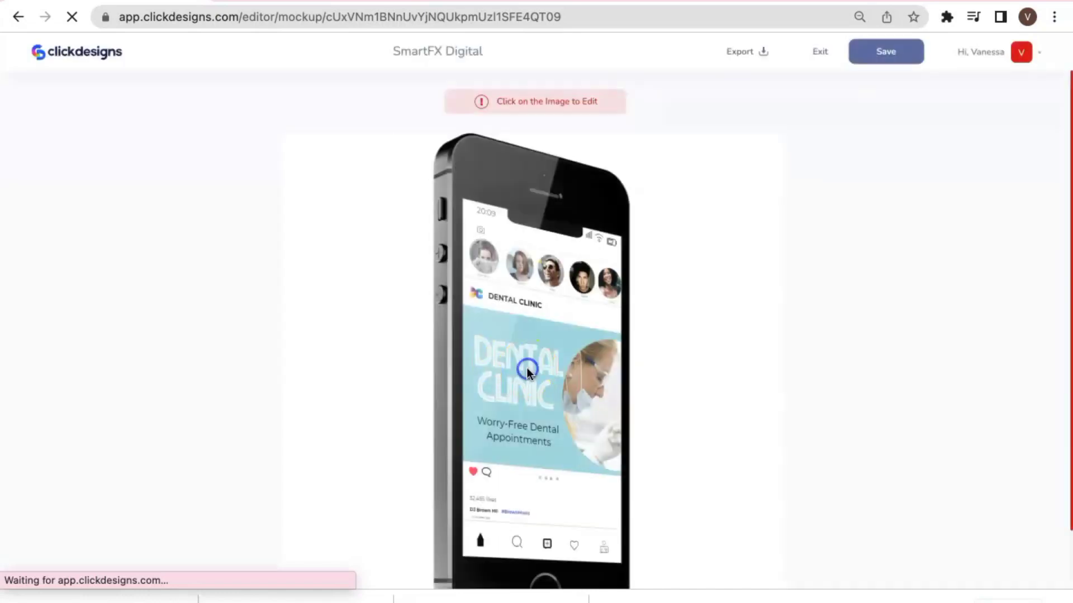
left_click(427, 324)
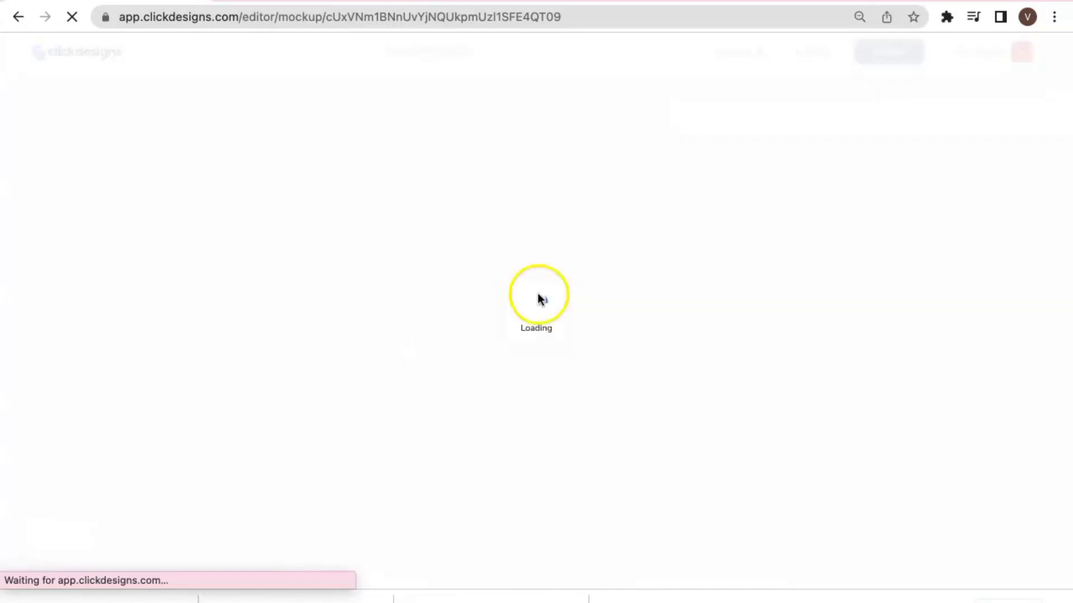
left_click(564, 263)
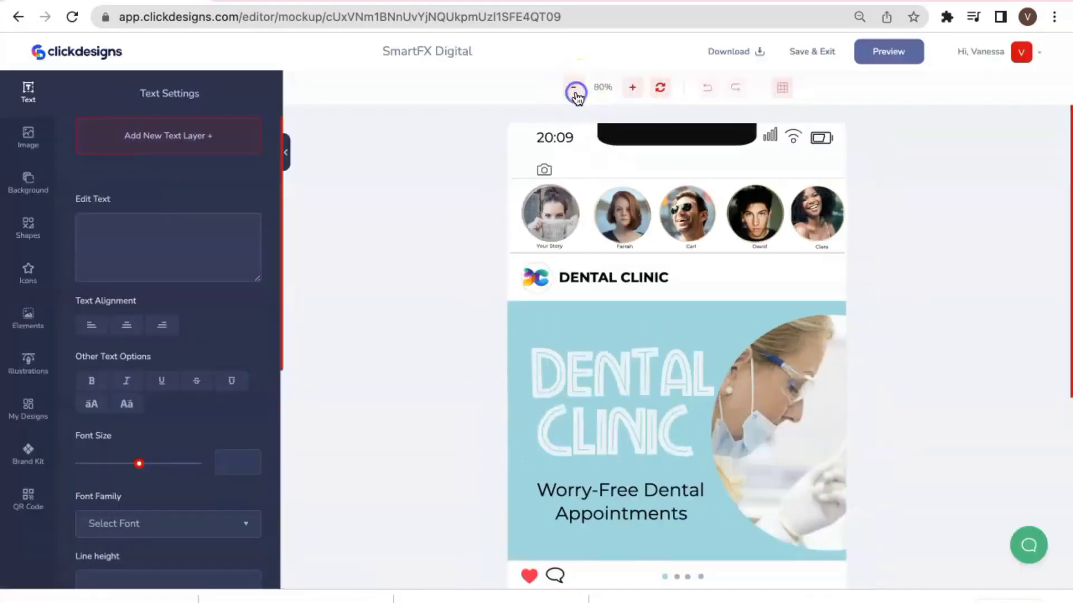
left_click(568, 238)
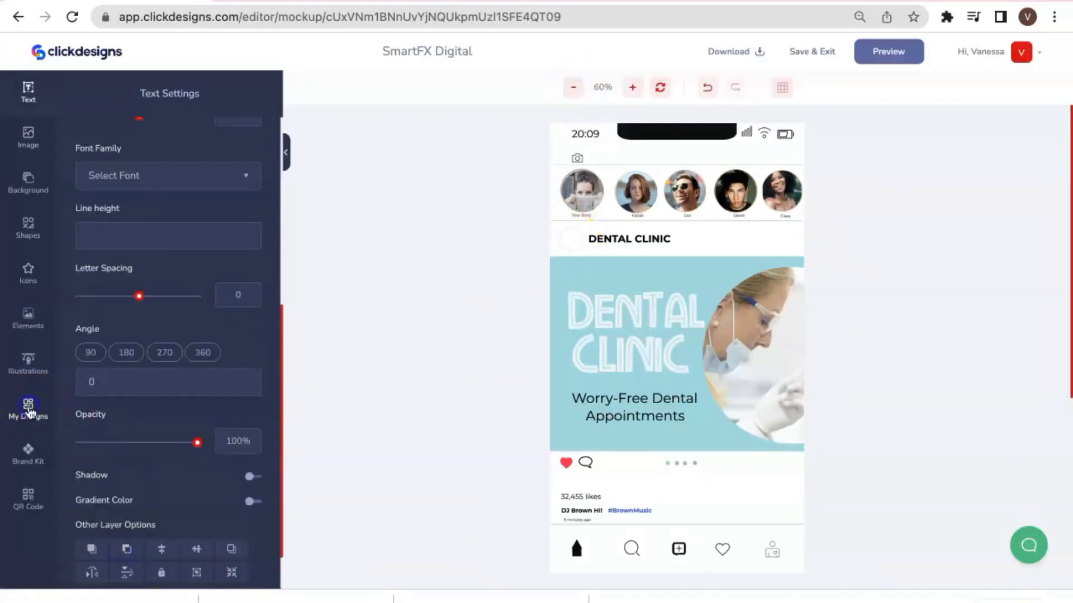
Insert the saved SmartFX Digital logo, crop it to its symbol and place it small before the DENTAL CLINIC heading
left_click(28, 409)
left_click(100, 373)
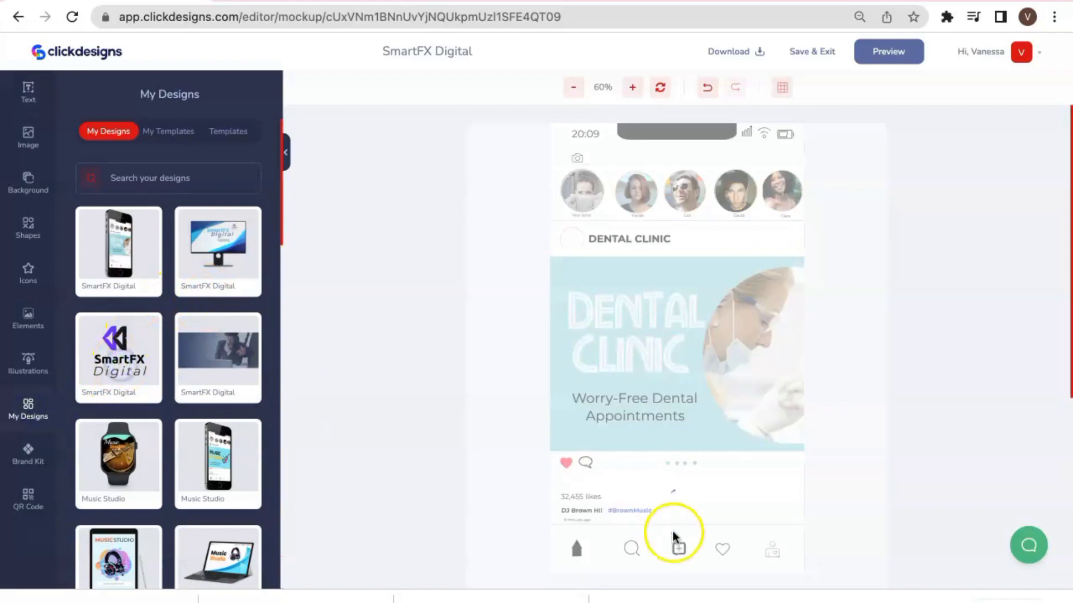
left_click(673, 327)
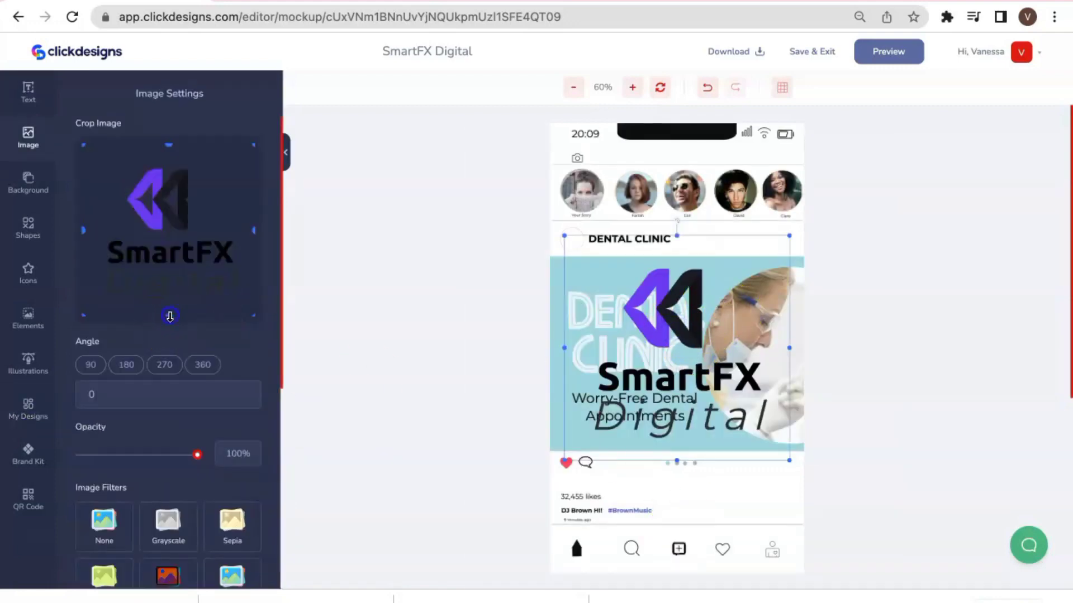
mouse_move(173, 154)
left_mouse_down()
mouse_move(166, 146)
mouse_move(166, 163)
left_mouse_up()
left_click_drag(619, 313, 567, 237)
left_click(750, 382)
Change the small DENTAL CLINIC heading beside the logo to SmartFX Digital
left_click(637, 239)
left_click(149, 239)
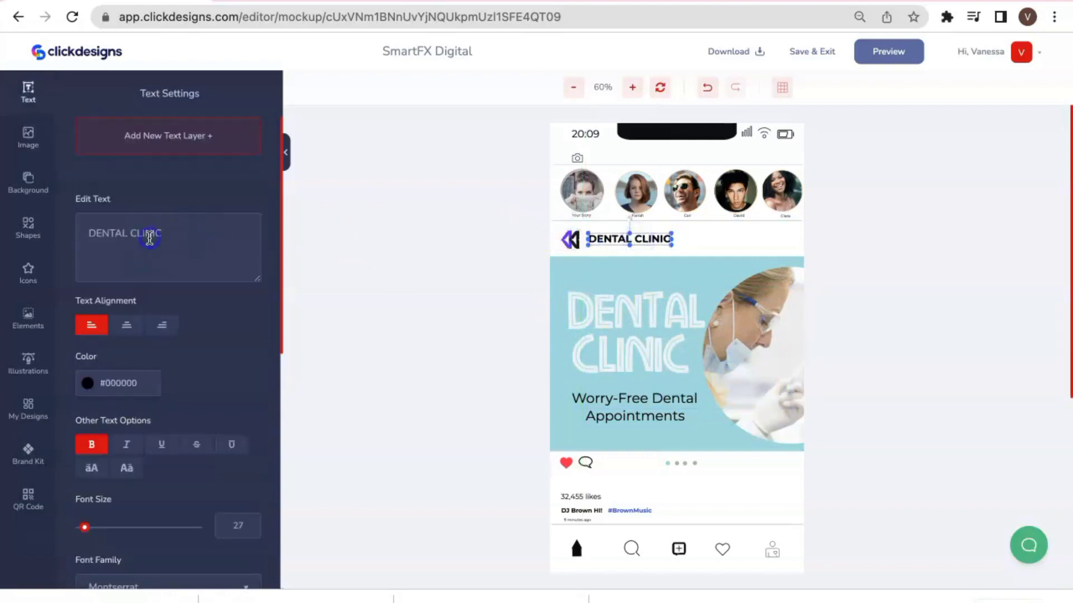
triple_click(150, 239)
type("Digis")
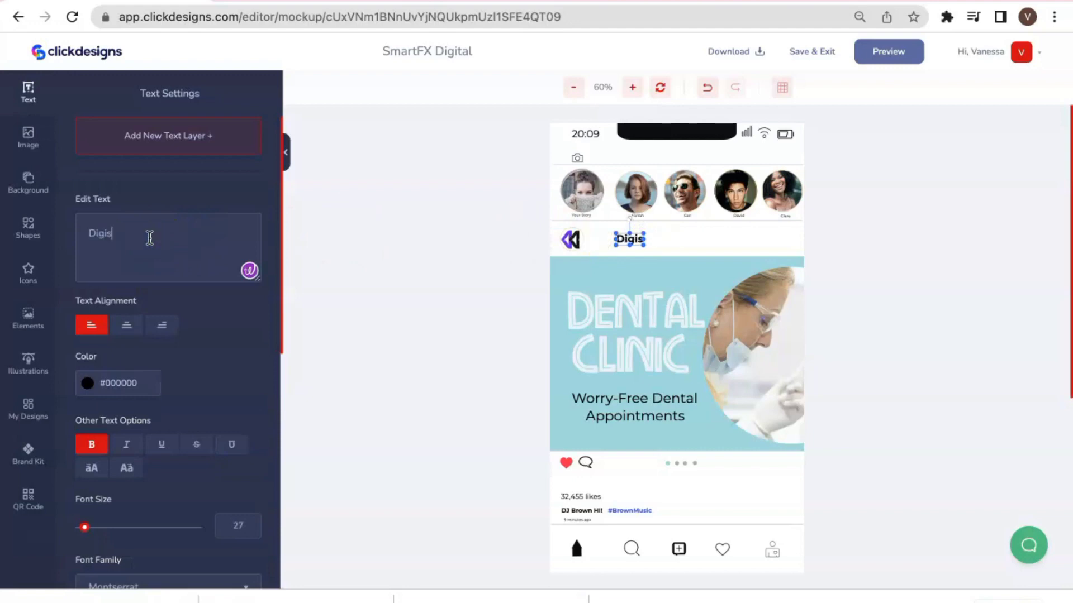
type("SmartFX Digital")
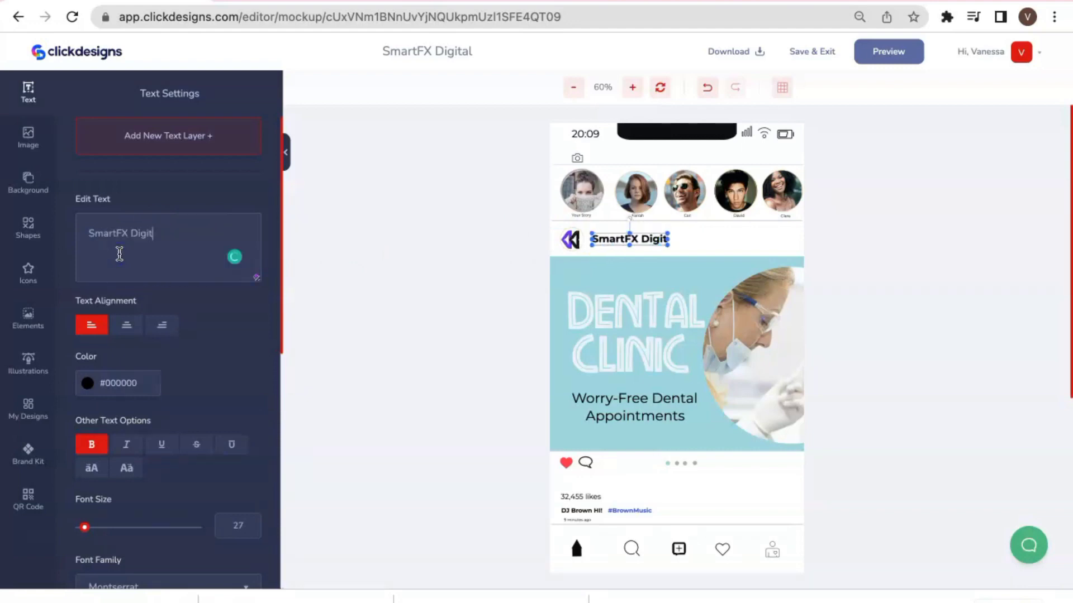
Replace the two large headline lines DENTAL and CLINIC with SmartFX and Digital
left_click(611, 314)
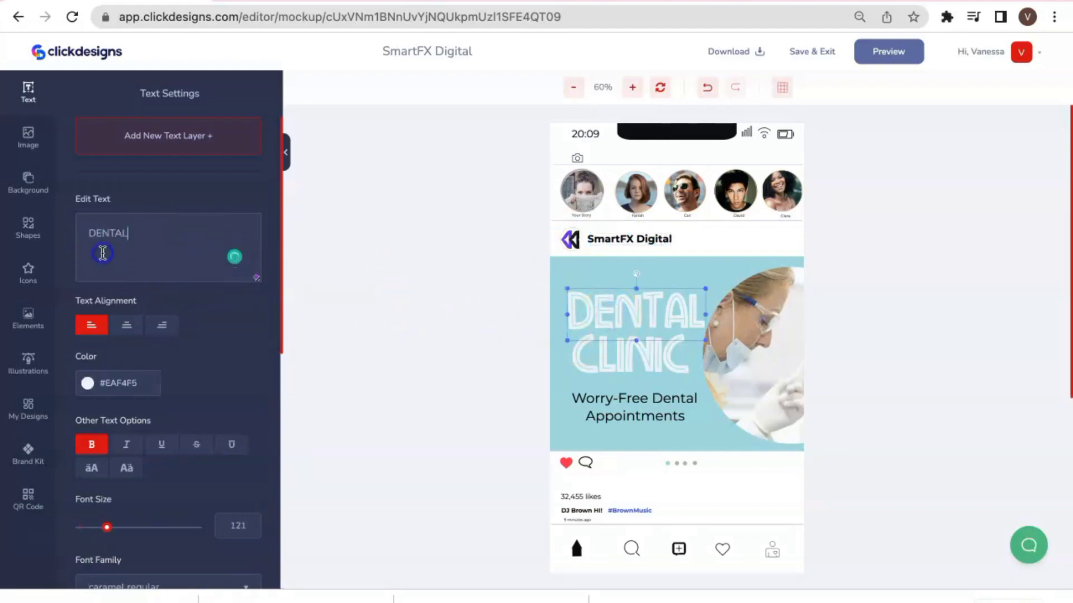
type("D")
key("BackSpace")
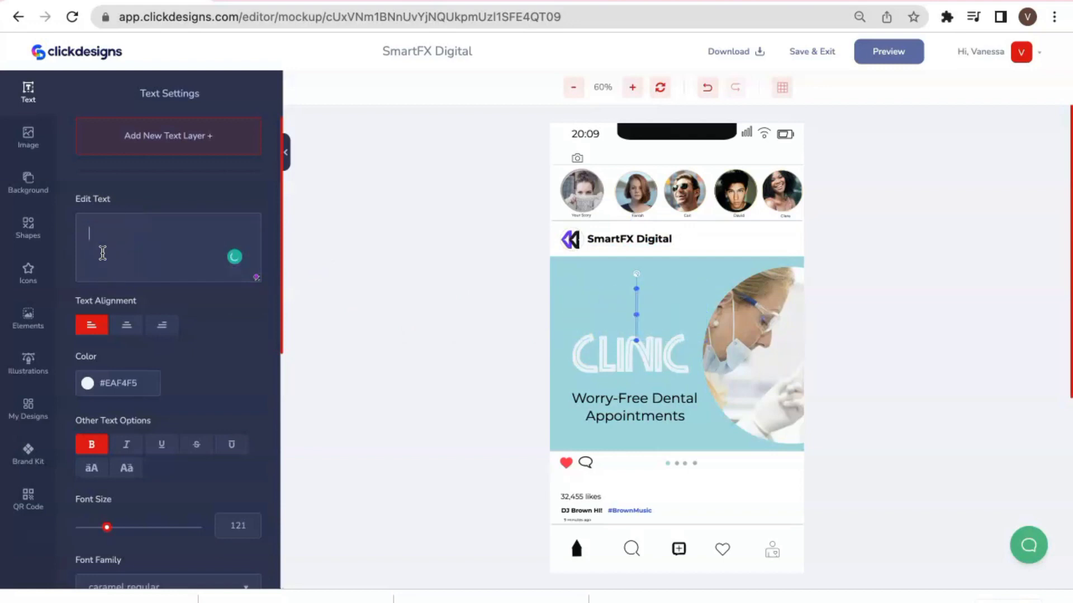
type("SmartFX")
left_click(599, 354)
type("Digital")
Shrink the Digital and SmartFX headline lines and reposition them within the blue post area, with Digital at about size 92
left_click_drag(710, 330, 671, 344)
left_click_drag(631, 361, 627, 356)
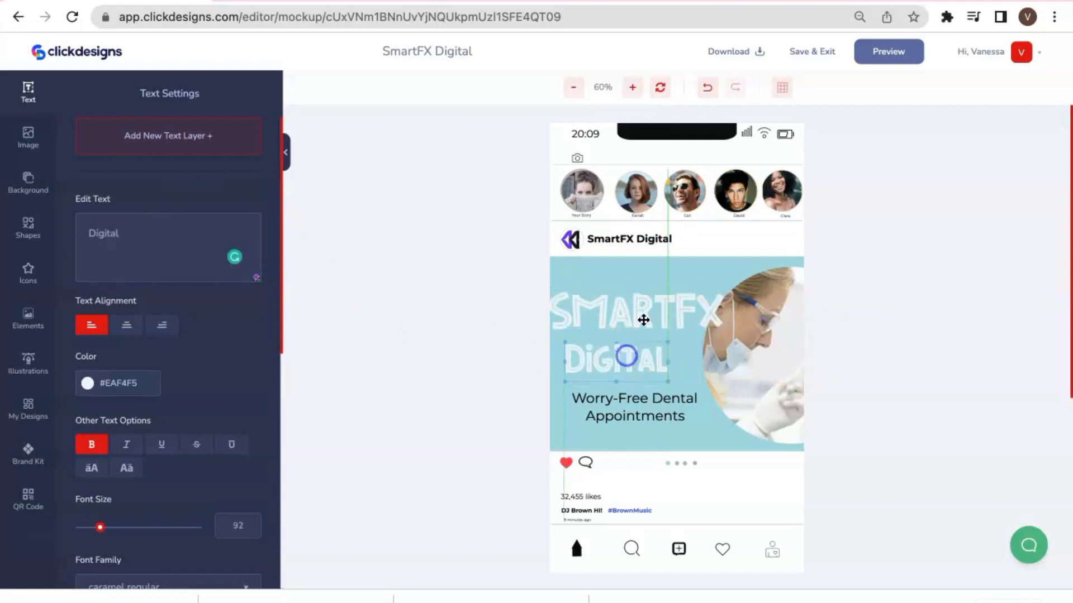
left_click(662, 320)
left_click_drag(725, 289, 697, 300)
left_click_drag(631, 315, 635, 317)
Replace the tagline with "Your Trusted Partner" above "In Digital Marketing", scale it down and make it italic
left_click(626, 414)
left_click(168, 250)
key("super+a")
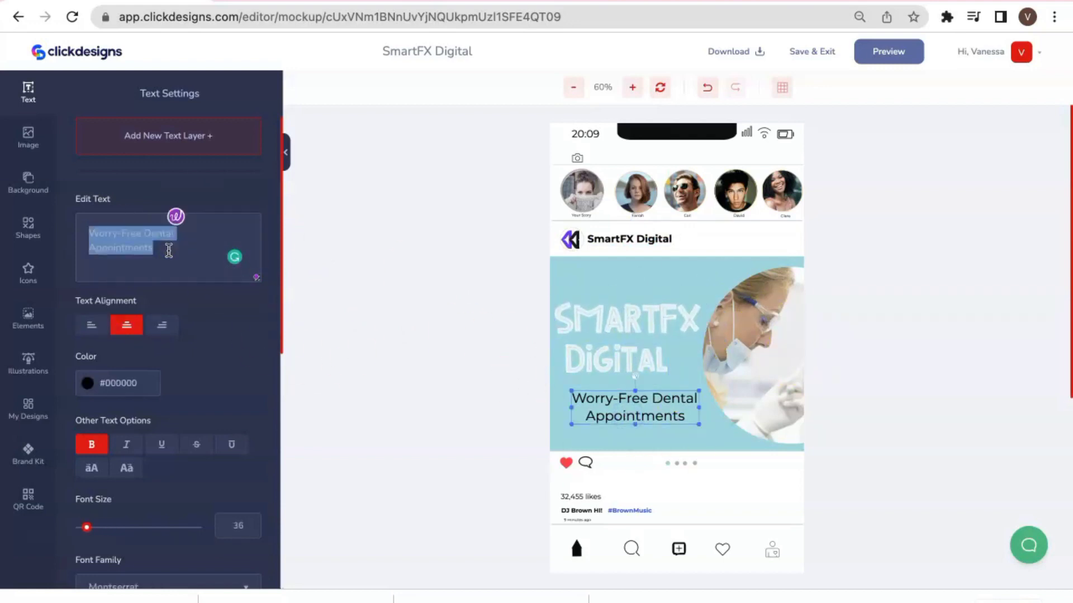
type("Your Trusted Partner")
key("Return")
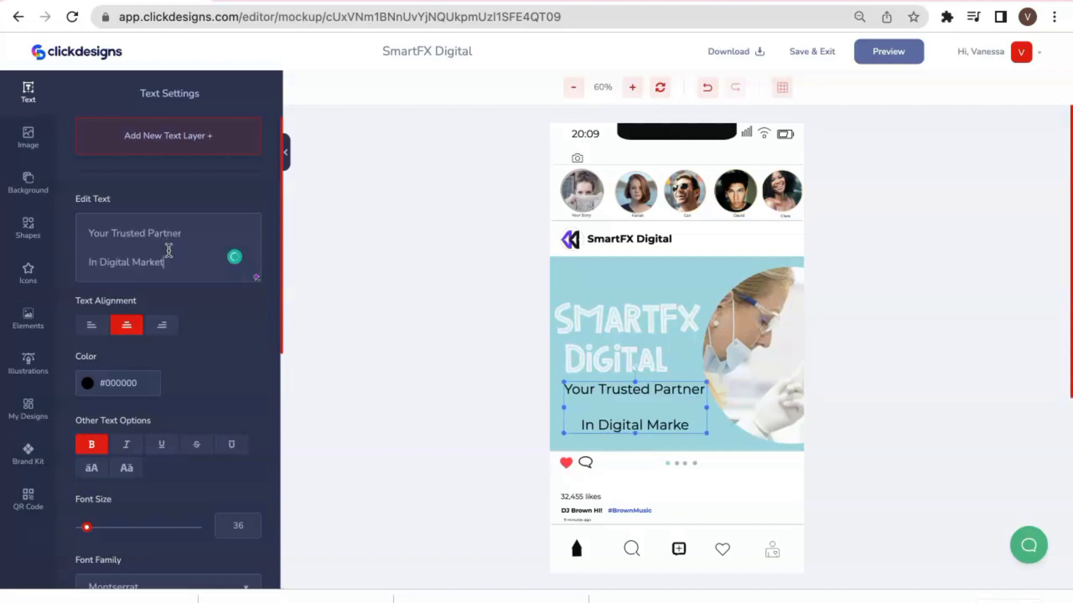
type("keting")
left_click(169, 251)
key("BackSpace")
left_click_drag(707, 390, 658, 402)
left_click(127, 445)
Change the SmartFX headline line to a serif font
left_click(627, 321)
scroll(168, 391, "down", 4)
left_click(167, 346)
left_click(124, 502)
left_click(616, 360)
scroll(162, 397, "up", 3)
Set the text color of both headline lines, SmartFX and Digital, to black
left_click(627, 321)
left_click(118, 329)
left_click(106, 410)
left_click_drag(106, 410, 80, 445)
left_click(596, 363)
left_click(160, 330)
left_click(80, 445)
Delete the dentist photo from the post and search the stock images for "business"
left_click(768, 330)
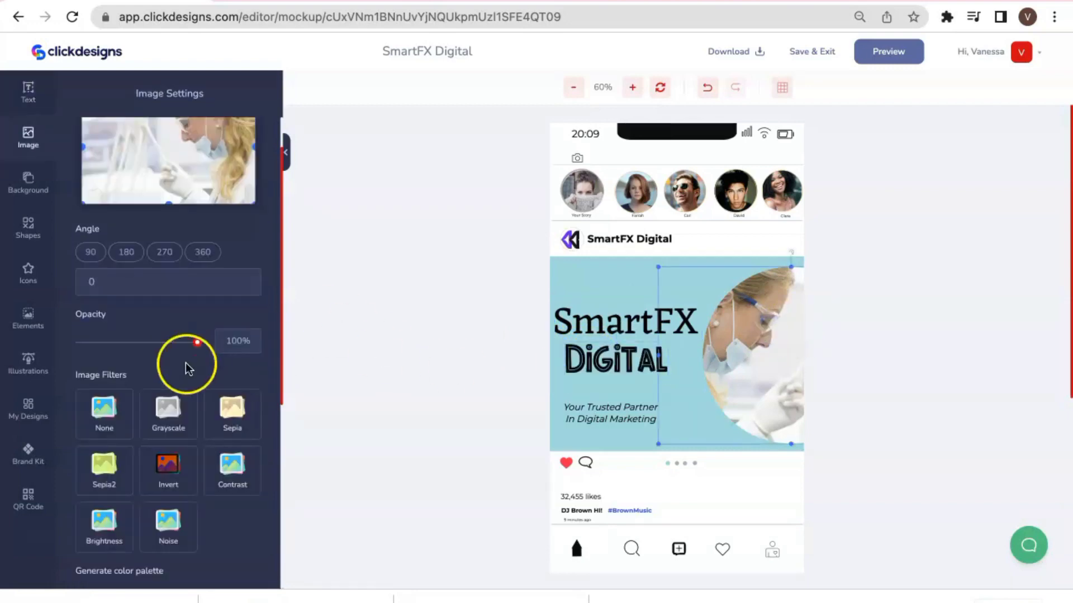
scroll(162, 414, "down", 5)
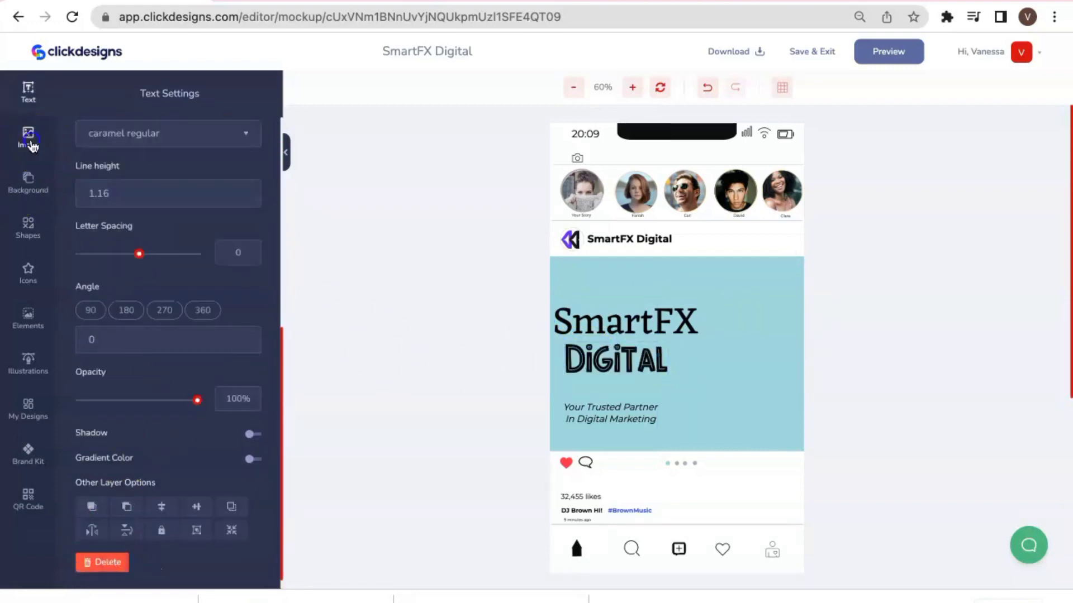
left_click(28, 137)
left_click(168, 269)
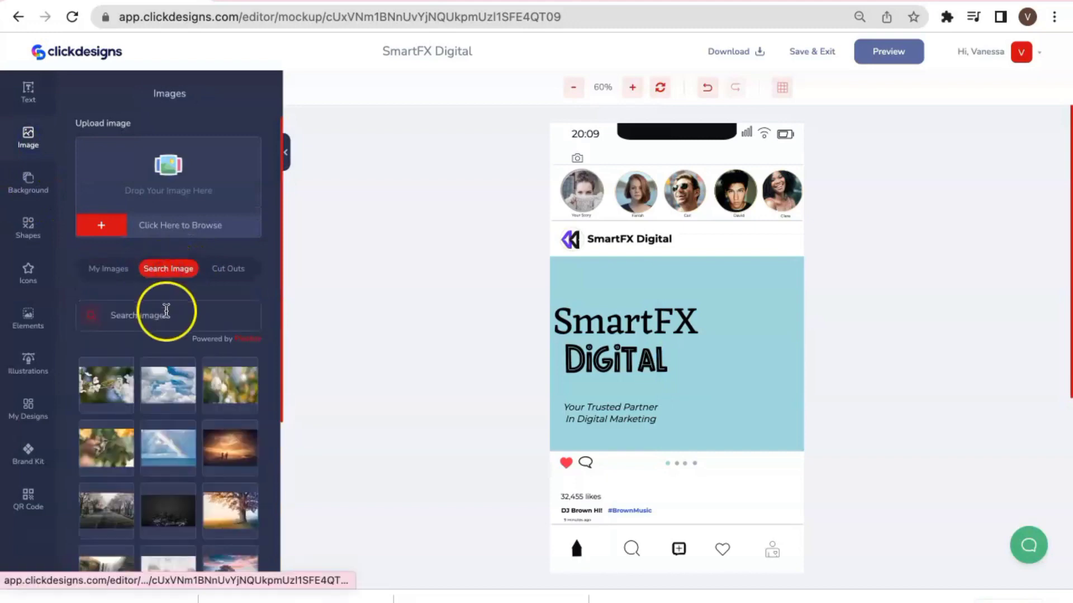
left_click(166, 313)
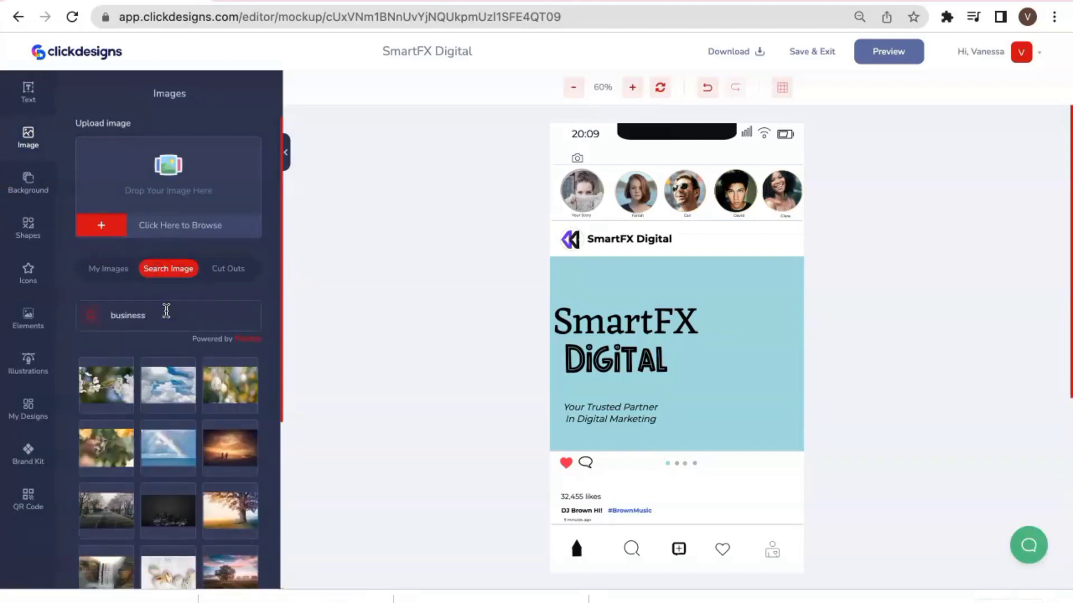
key("Return")
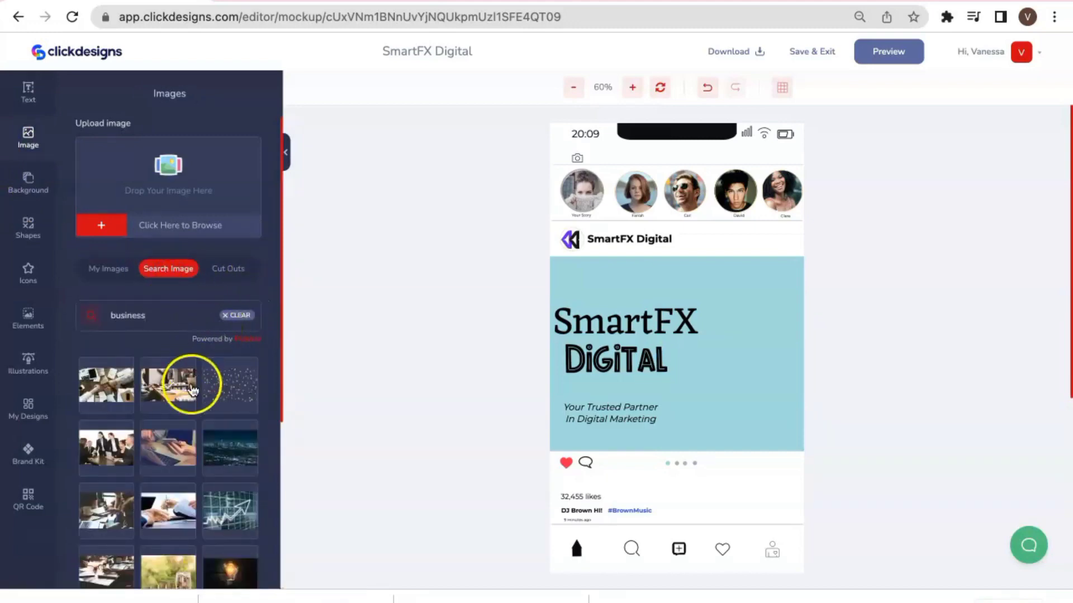
Add the business handshake photo, make it a circle image, and fit it smaller beside the headline at the post's right edge
scroll(193, 389, "down", 2)
left_click(124, 402)
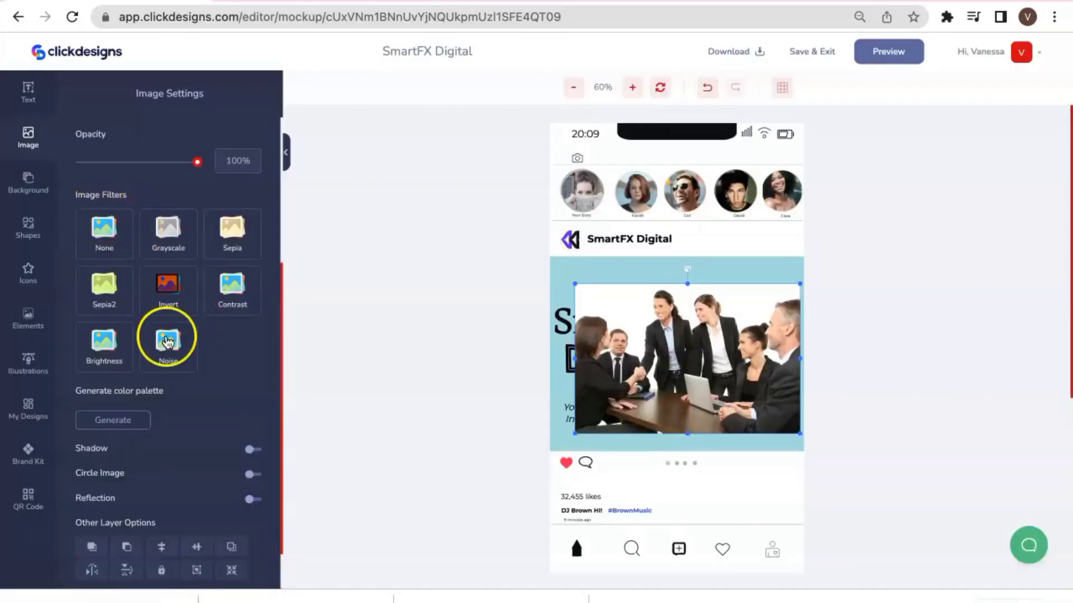
scroll(176, 384, "down", 1)
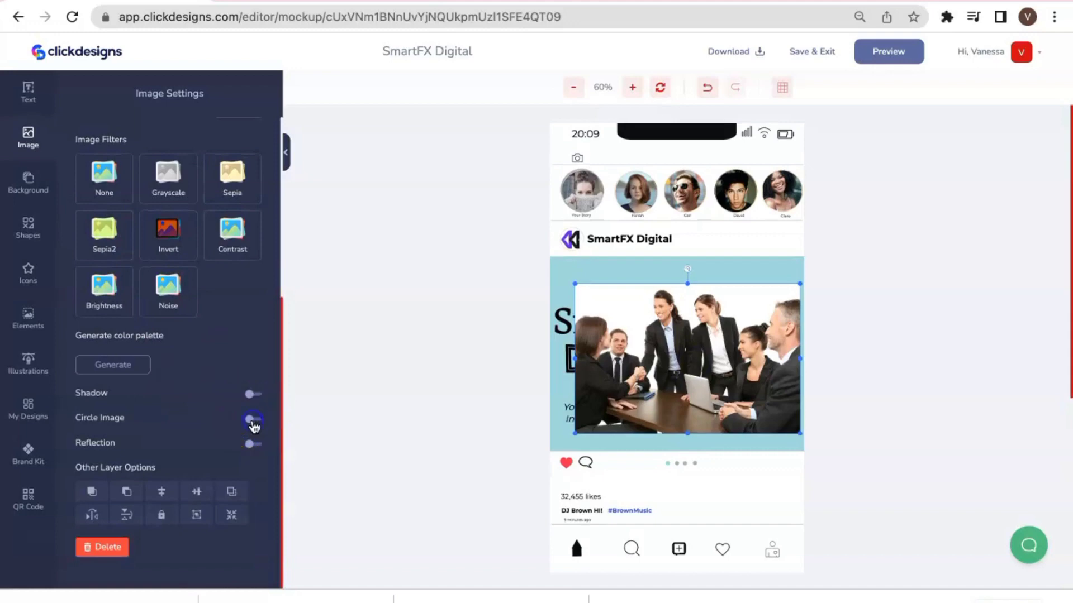
left_click(252, 419)
left_click_drag(698, 394, 745, 398)
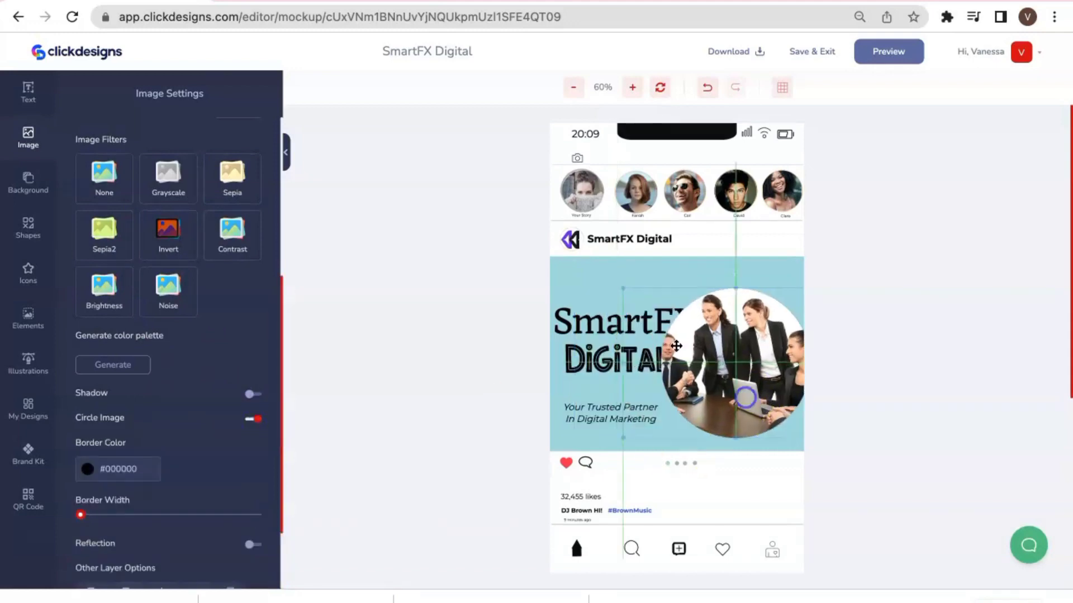
Save and leave the screen artwork, then export the phone mockup as PNG
left_click(815, 54)
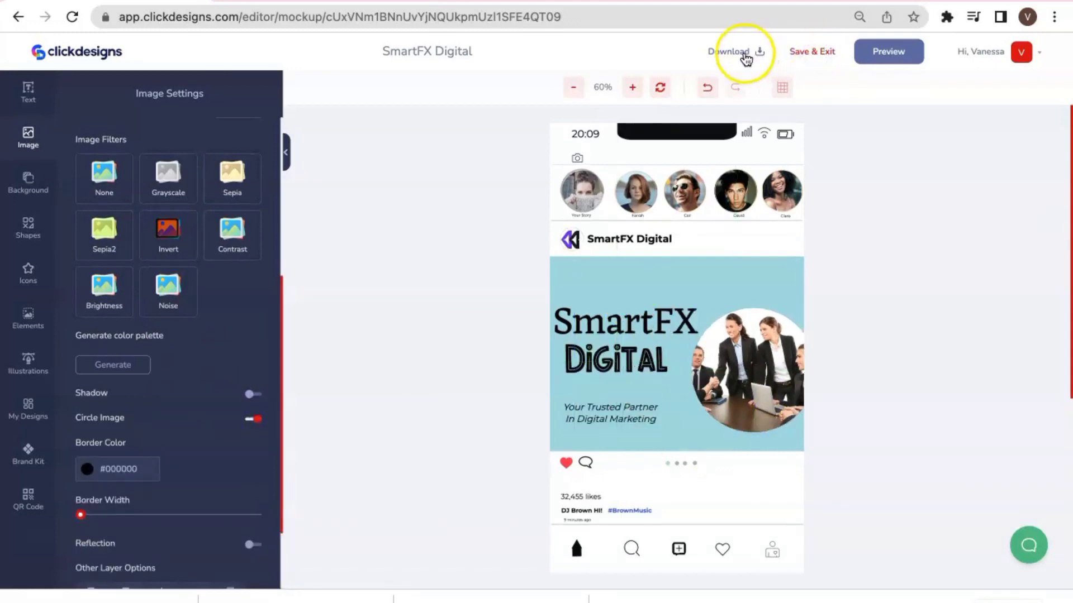
left_click(745, 56)
left_click(670, 168)
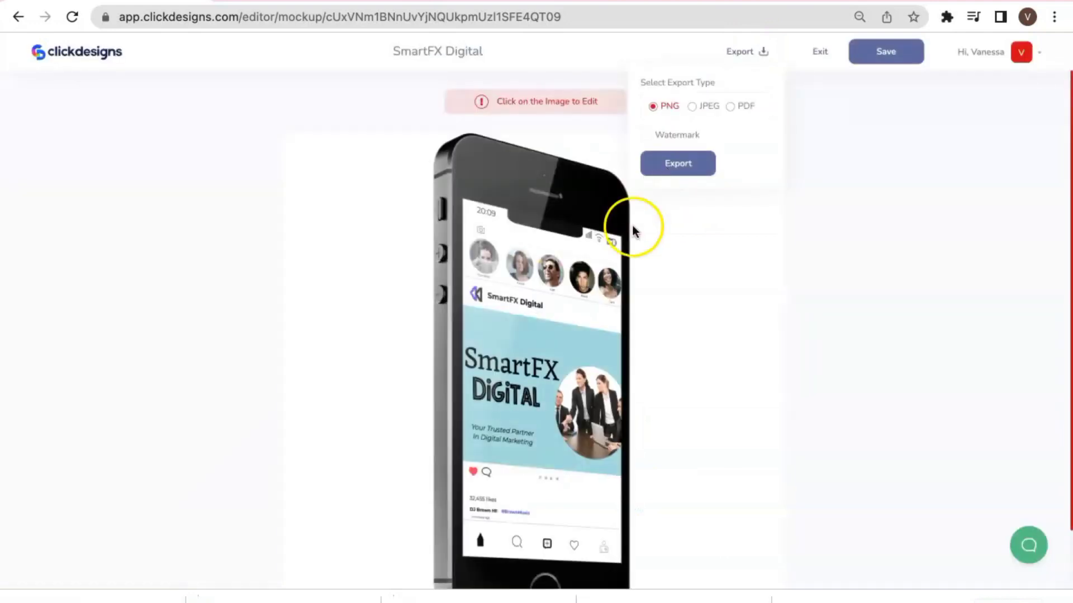
Save the phone mockup and exit the editor to the list of created designs
left_click(874, 58)
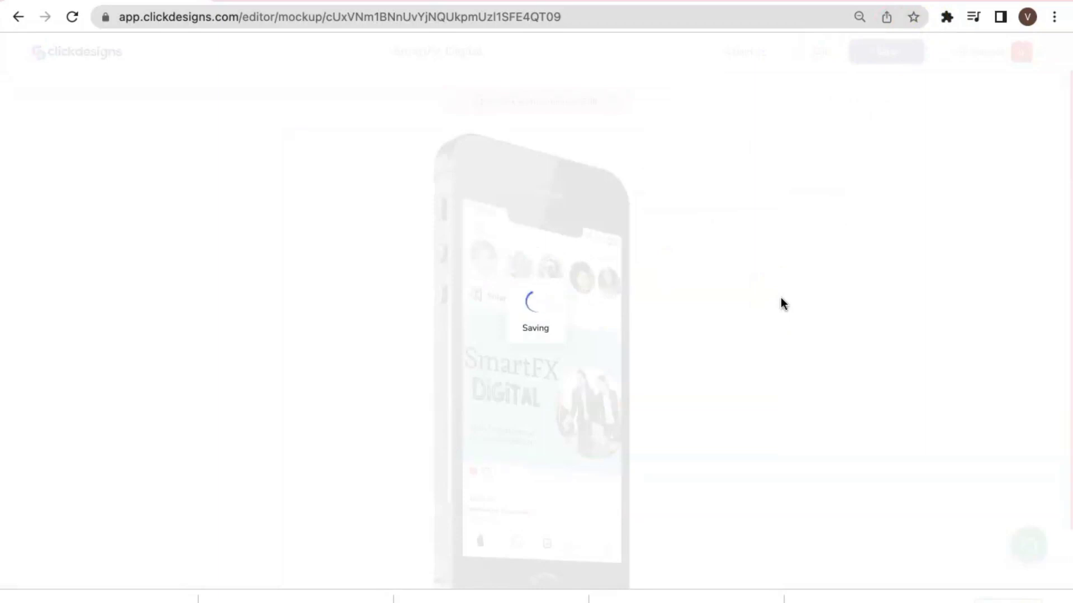
left_click(815, 53)
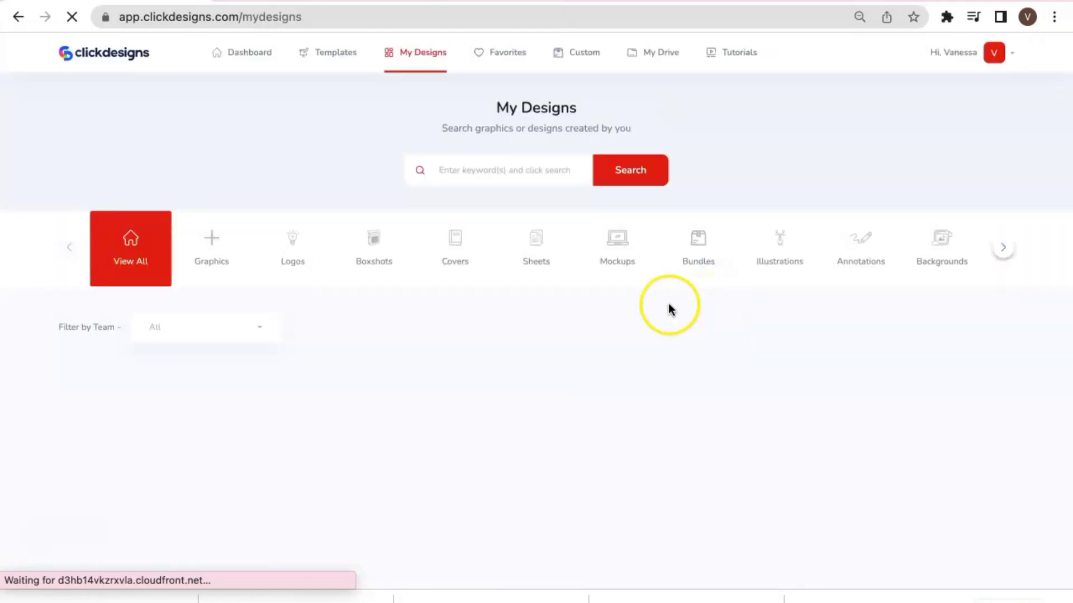
scroll(634, 285, "down", 1)
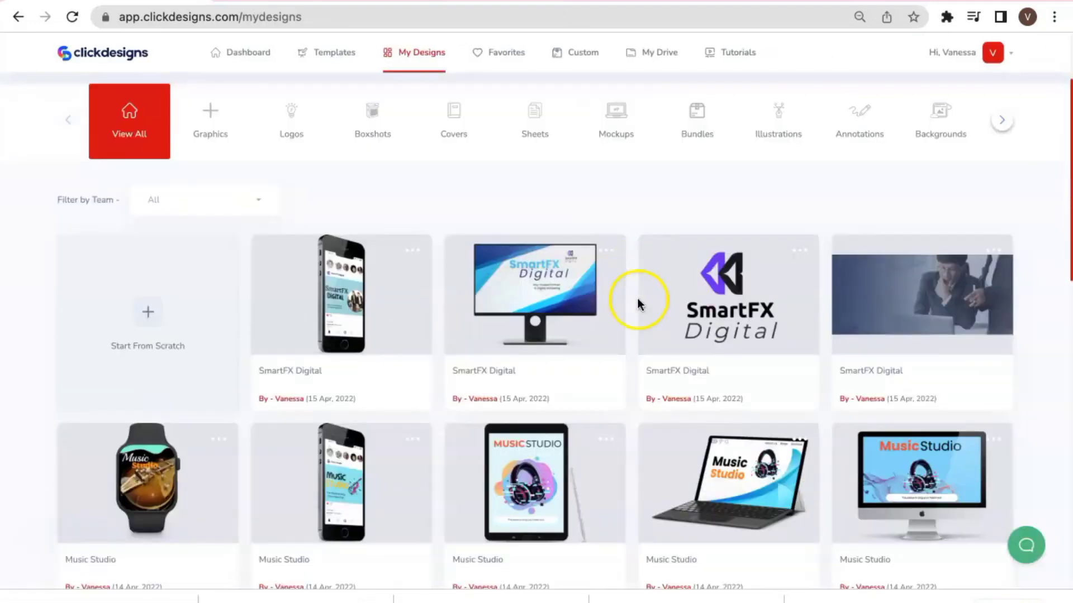
scroll(635, 305, "up", 1)
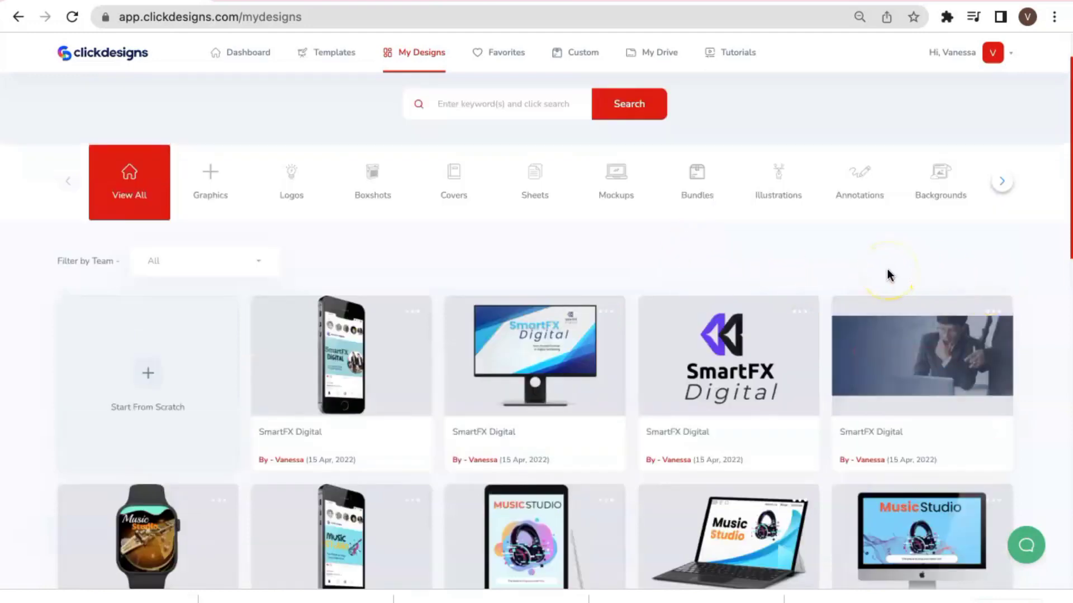
mouse_move(922, 311)
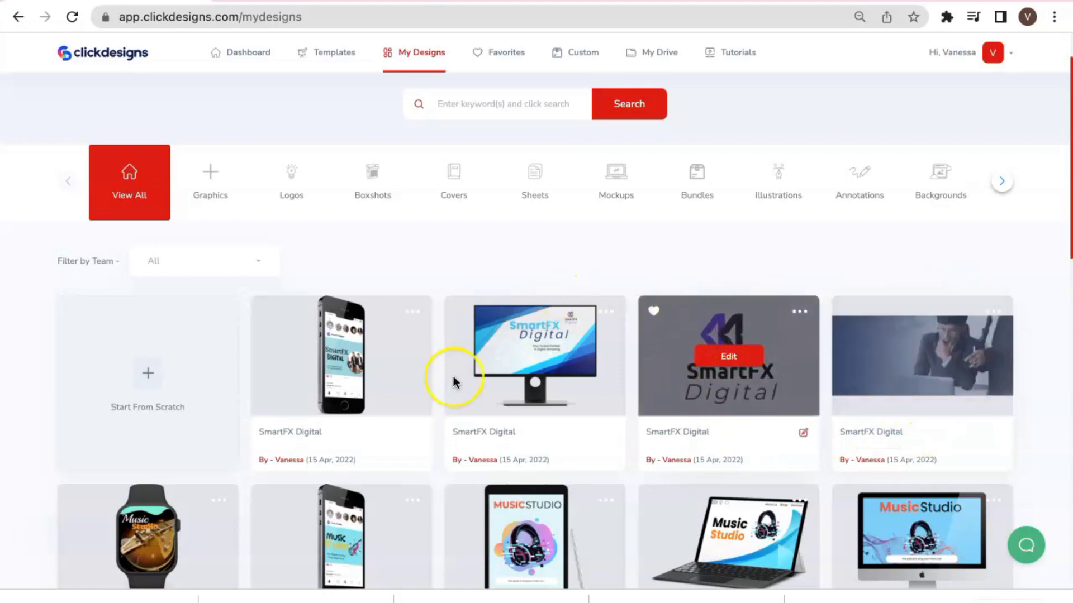
Switch to GroovePages and create a new site from the Cheat Sheet Landing Page template, named "SmartFX Digital"
mouse_move(488, 317)
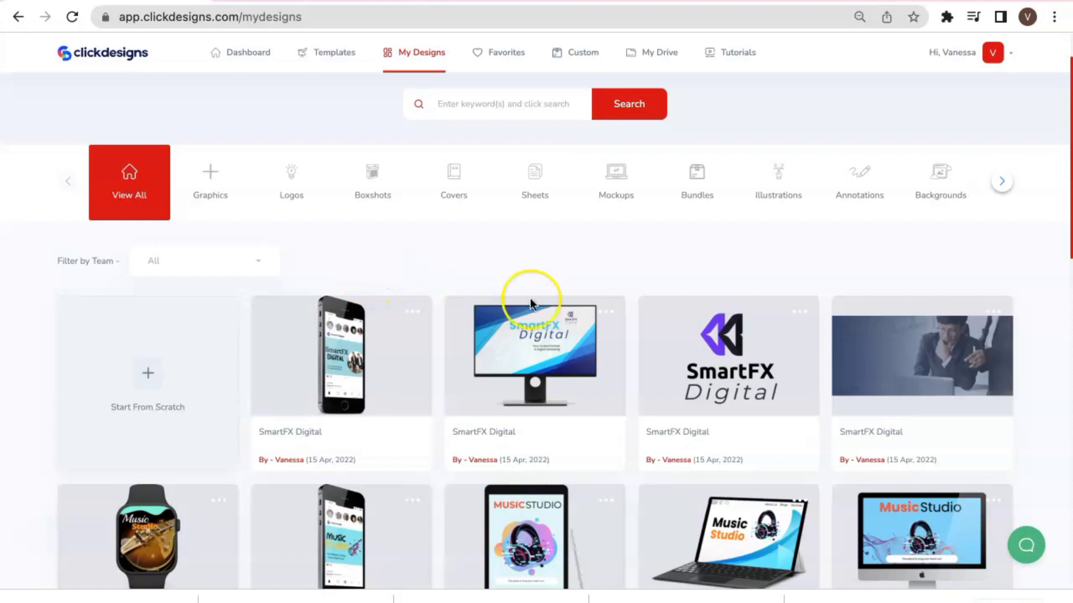
mouse_move(357, 361)
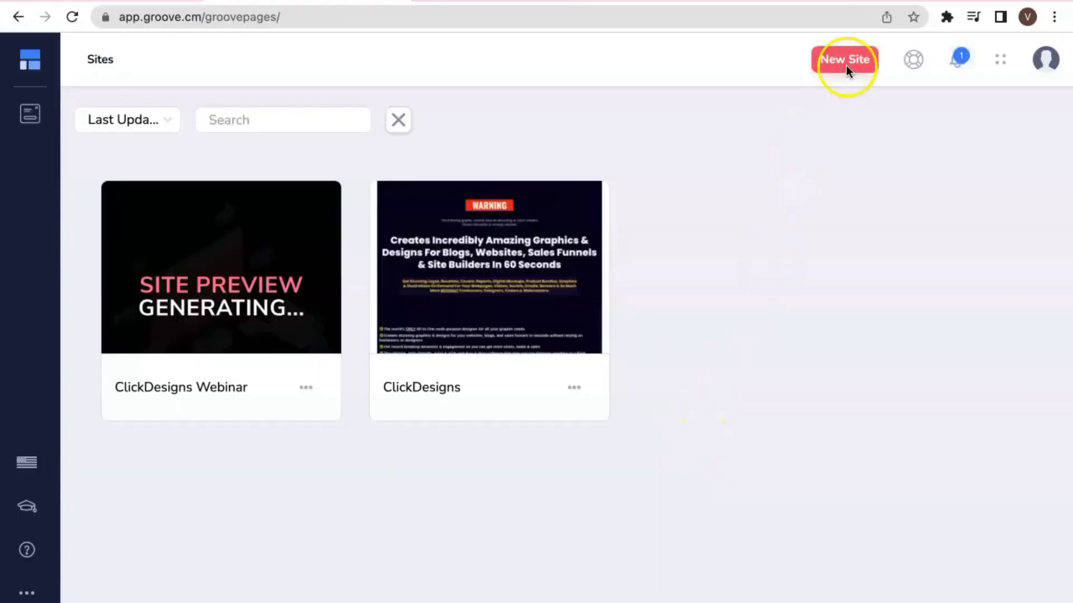
left_click(846, 65)
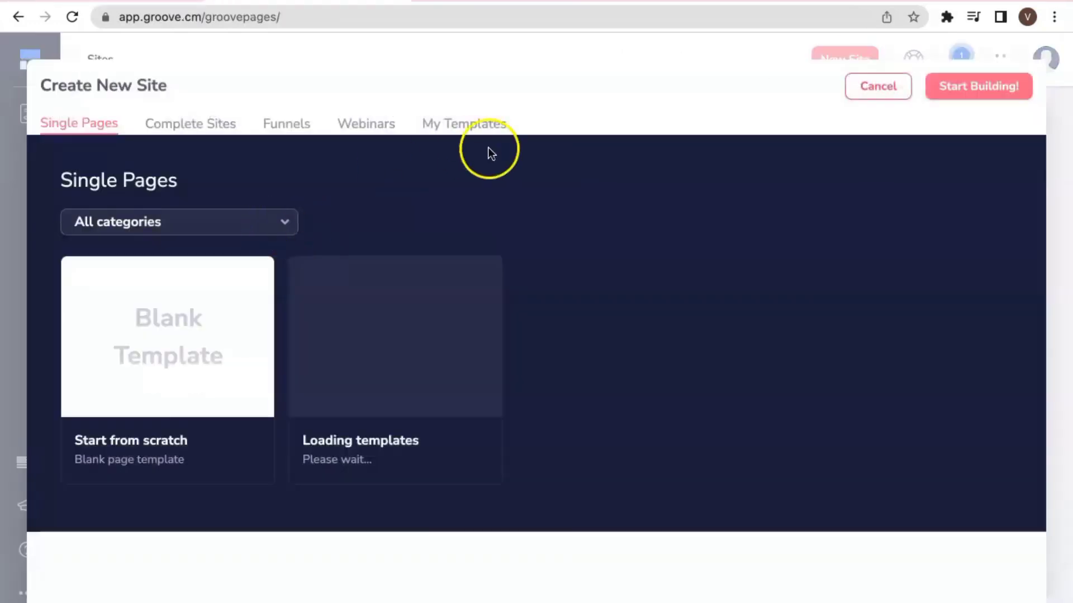
left_click(216, 262)
left_click(877, 404)
type("SmartFX Digital")
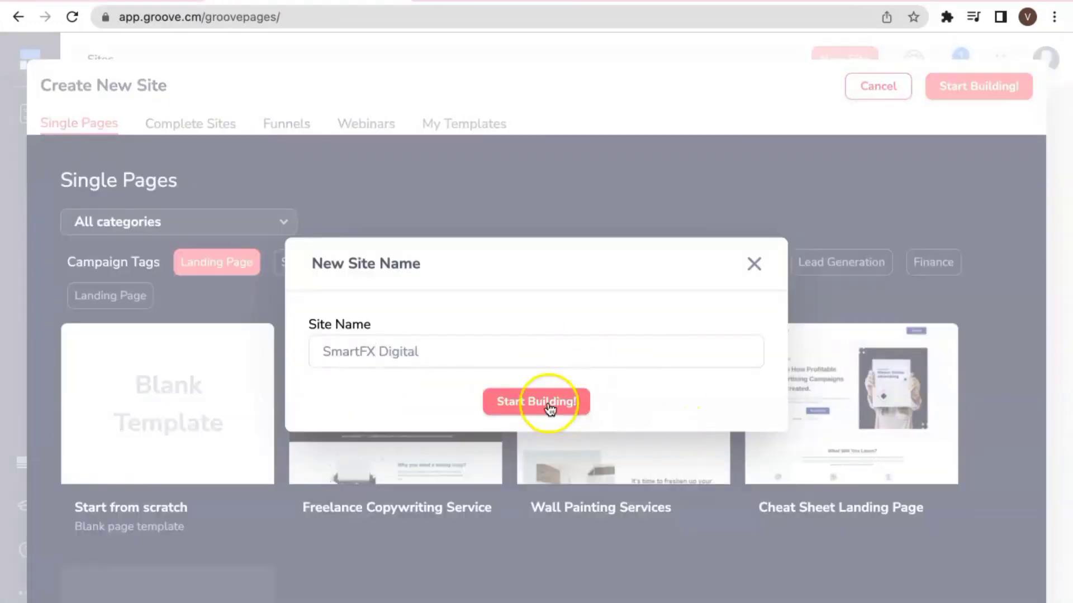
left_click(550, 407)
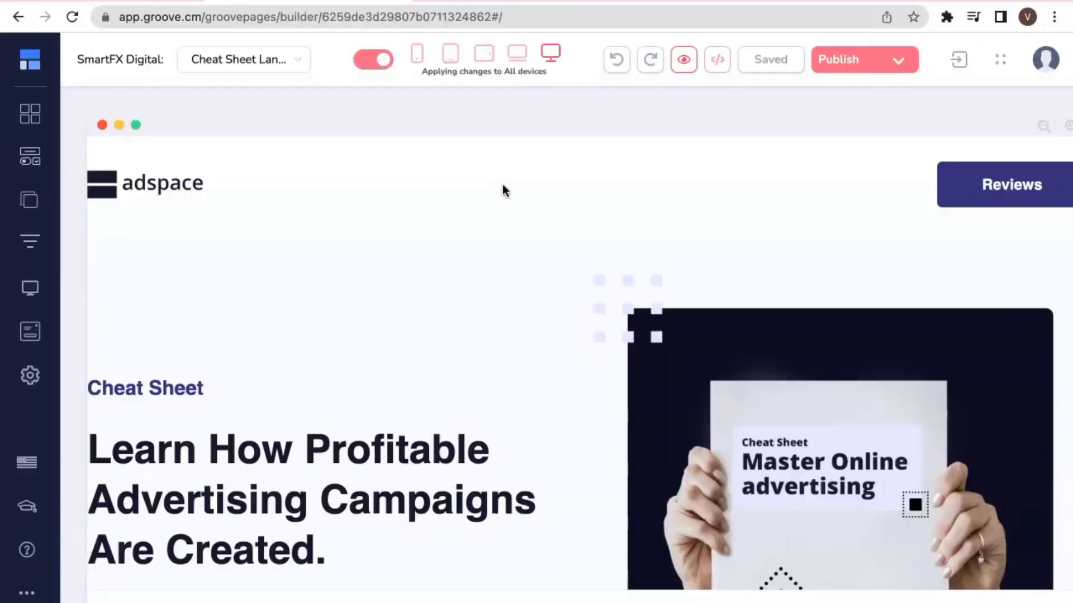
Replace the adspace logo in the page header with the uploaded logo SmartFX_Digital (1).png
left_click(173, 183)
left_click(948, 185)
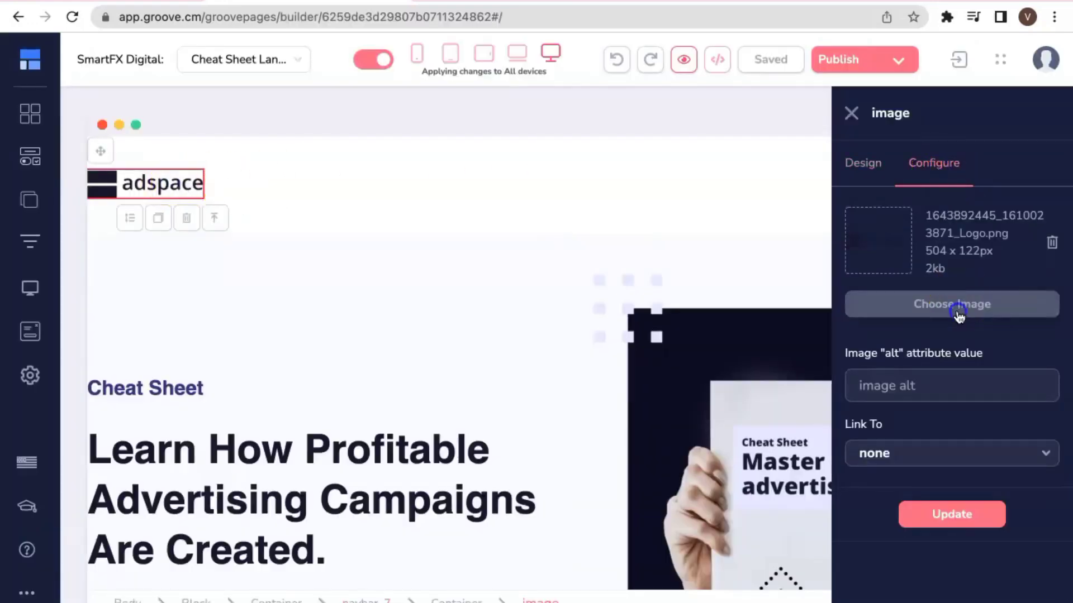
left_click(944, 305)
left_click(133, 267)
left_click(445, 180)
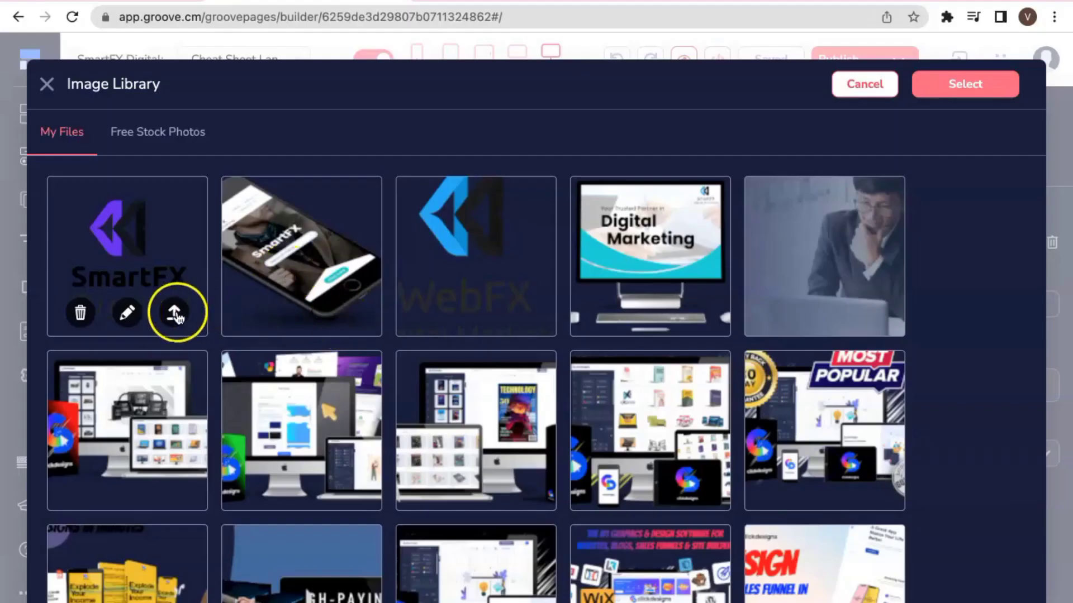
left_click(175, 312)
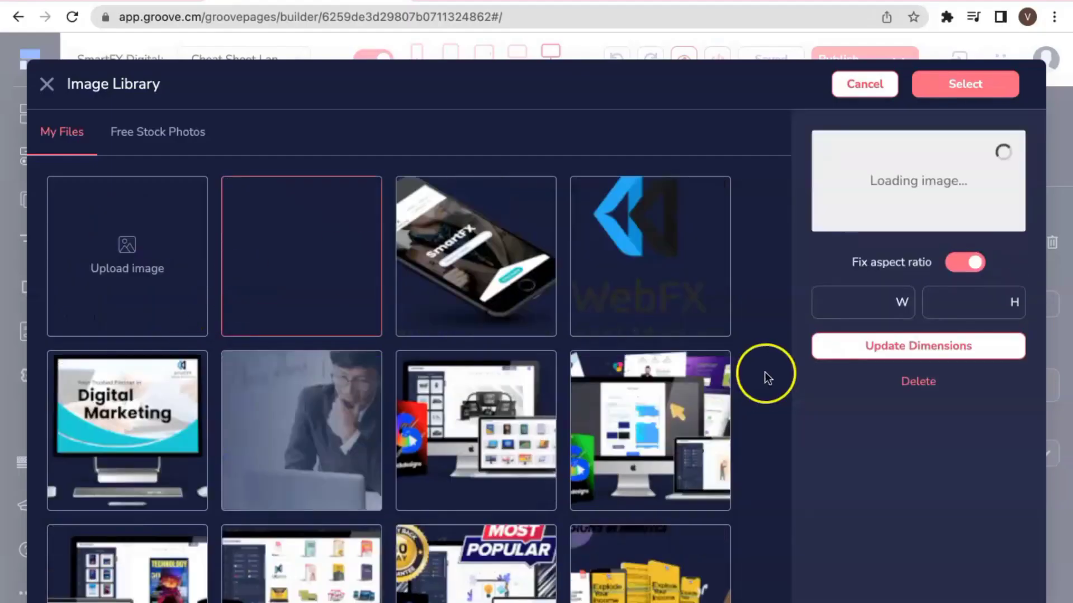
left_click(957, 96)
left_click(947, 515)
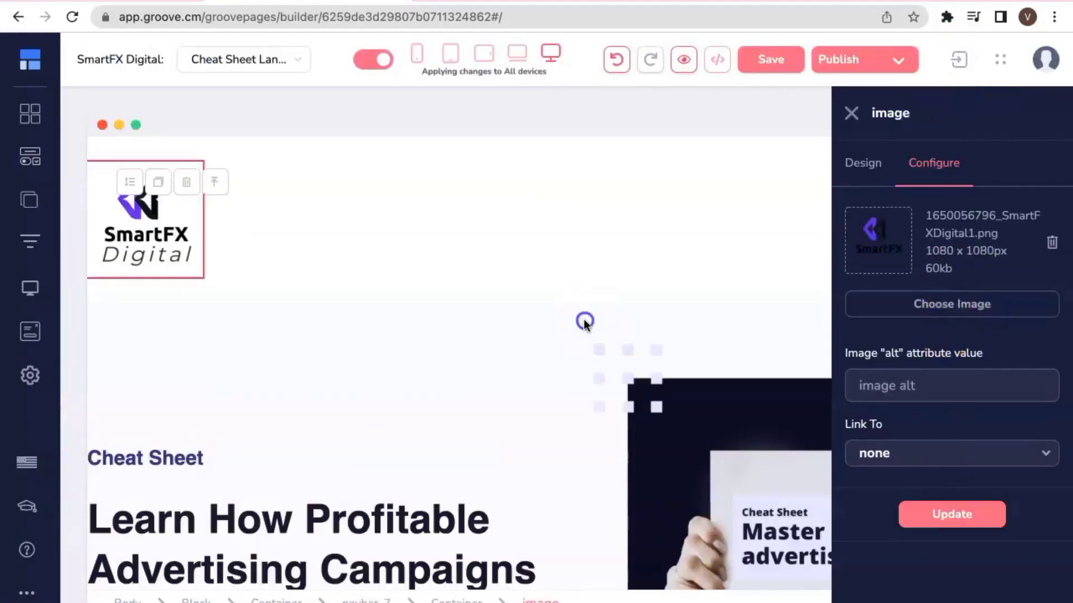
Upload SmartFX_Digital.png and set it as the background image of the hero block
left_click(576, 254)
scroll(536, 246, "down", 3)
left_click(861, 335)
scroll(916, 503, "down", 3)
left_click(942, 552)
left_click(152, 276)
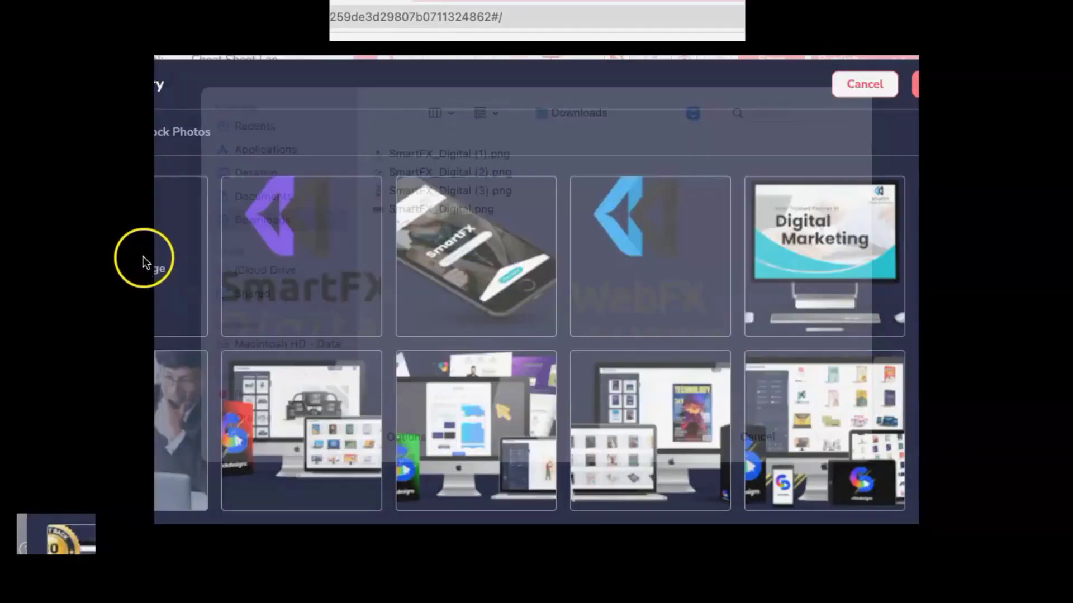
left_click(431, 235)
left_click(824, 464)
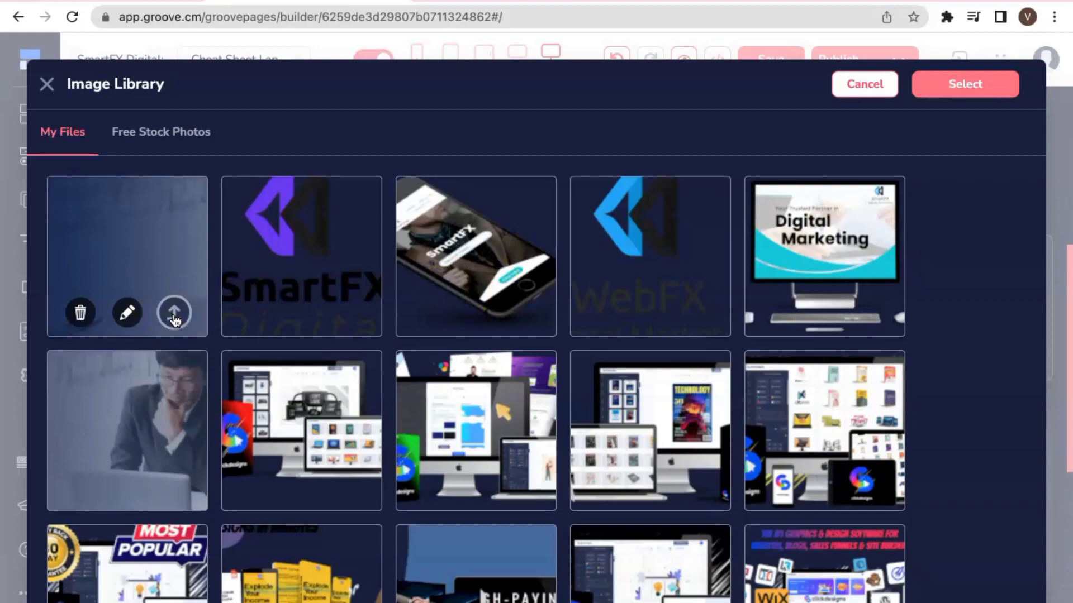
left_click(1015, 319)
left_click(963, 84)
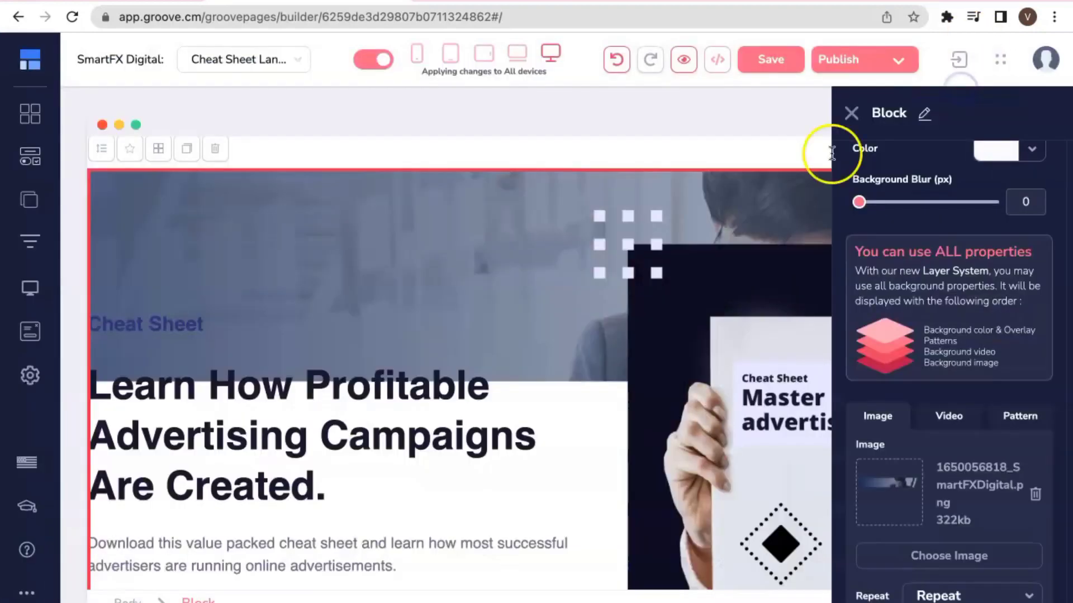
Remove the "Cheat Sheet" label above the hero headline and make the headline and description text white
left_click(552, 364)
left_click(443, 296)
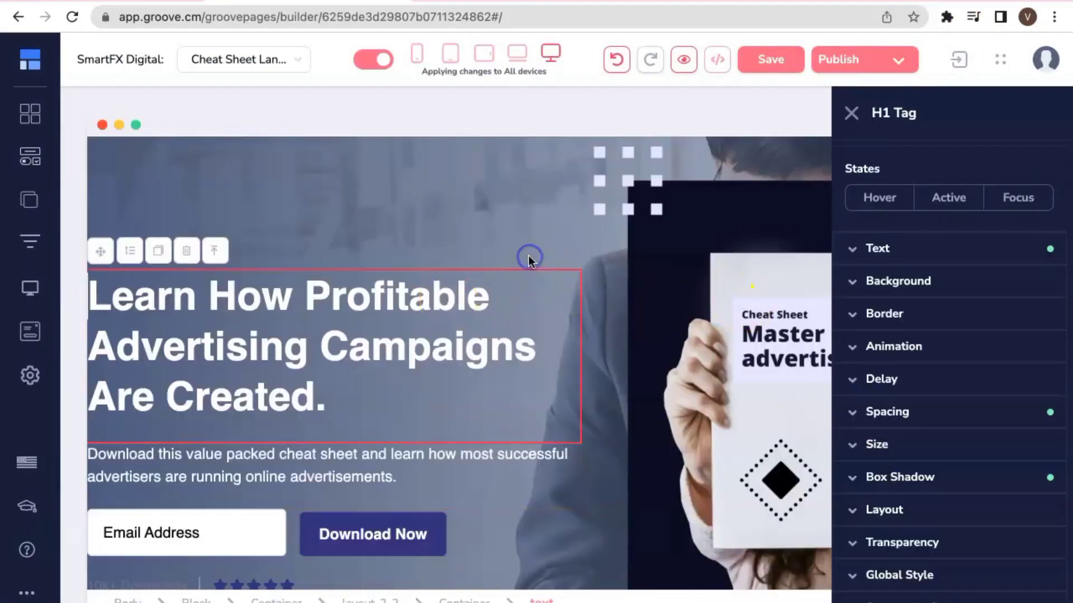
left_click(852, 115)
left_click(852, 115)
Replace the cheat sheet image in the hero block with the uploaded desktop mockup SmartFX_Digital (2).png
left_click(939, 267)
left_click(933, 160)
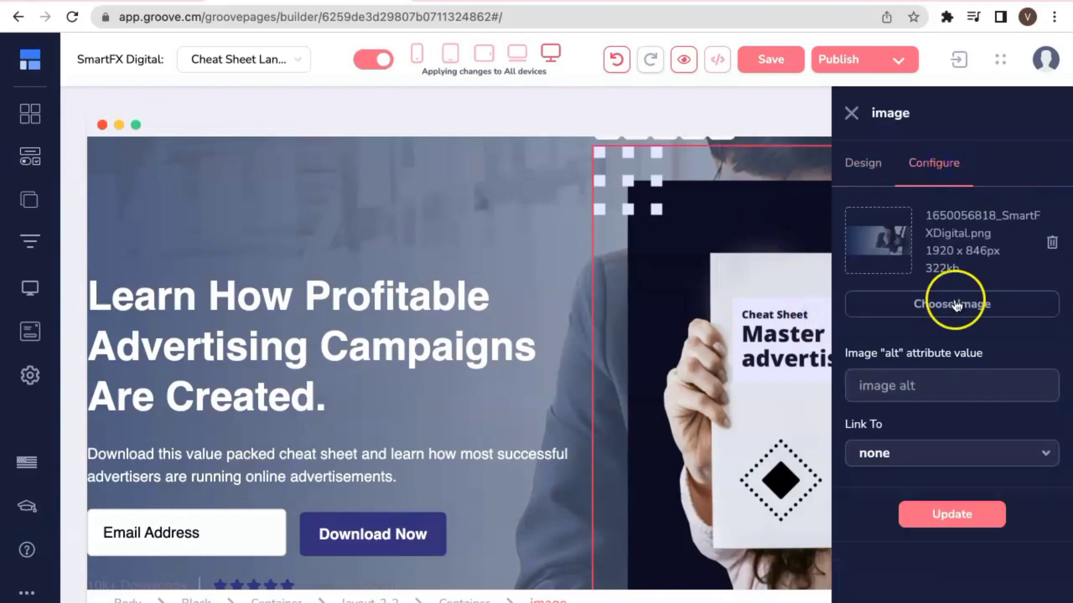
left_click(889, 303)
left_click(268, 288)
left_click(129, 243)
left_click(434, 178)
left_click(432, 200)
left_click(837, 465)
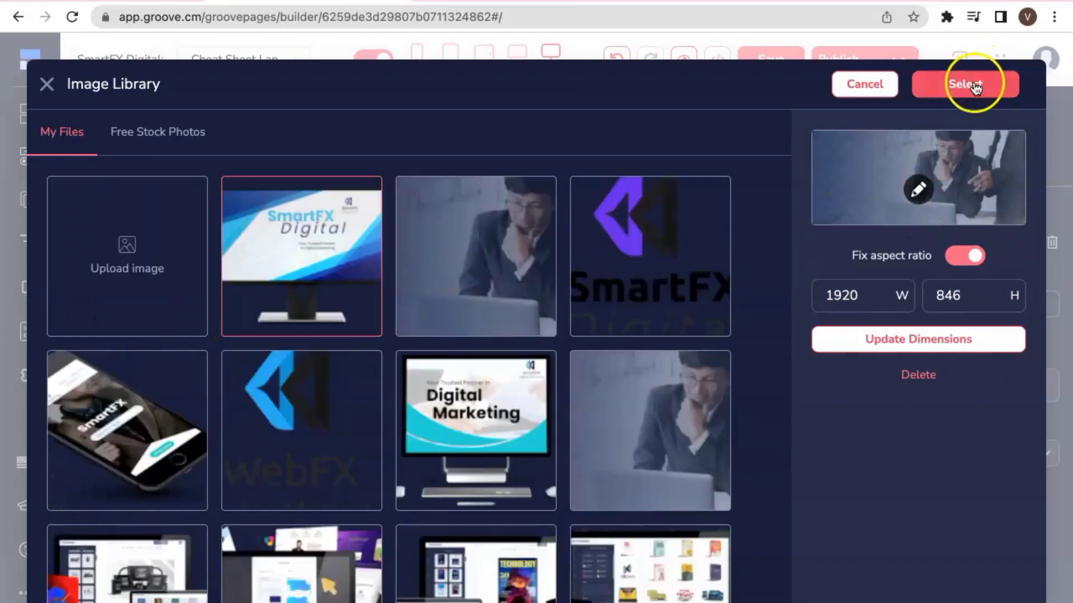
left_click(968, 86)
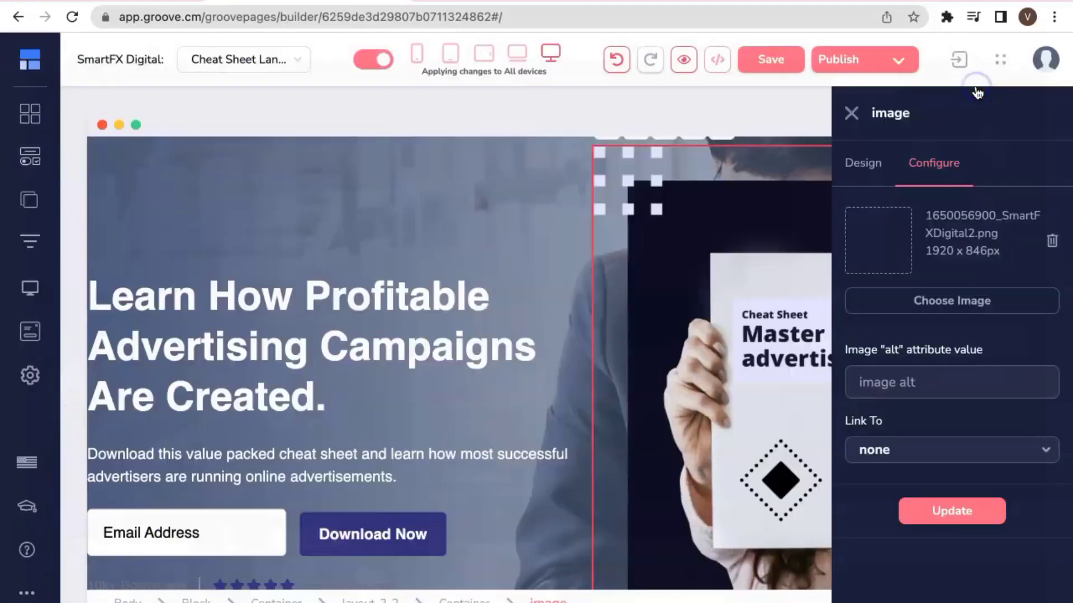
left_click(944, 515)
left_click(851, 113)
Replace the businessman photo in the Marketers section with the uploaded phone mockup SmartFX_Digital (3).png
scroll(838, 168, "down", 15)
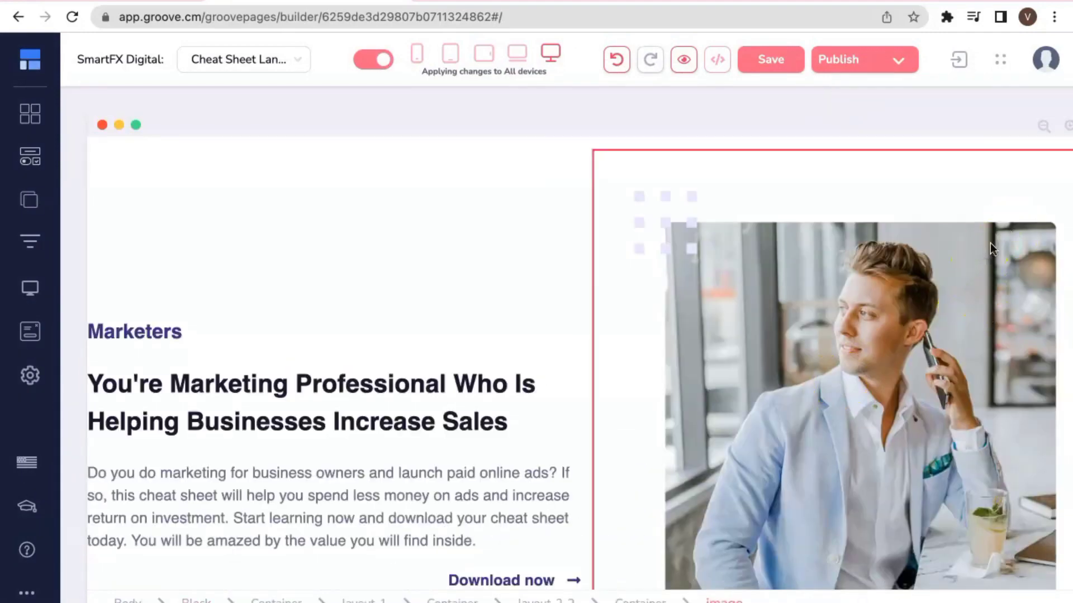
left_click(990, 234)
left_click(933, 160)
left_click(920, 306)
left_click(157, 246)
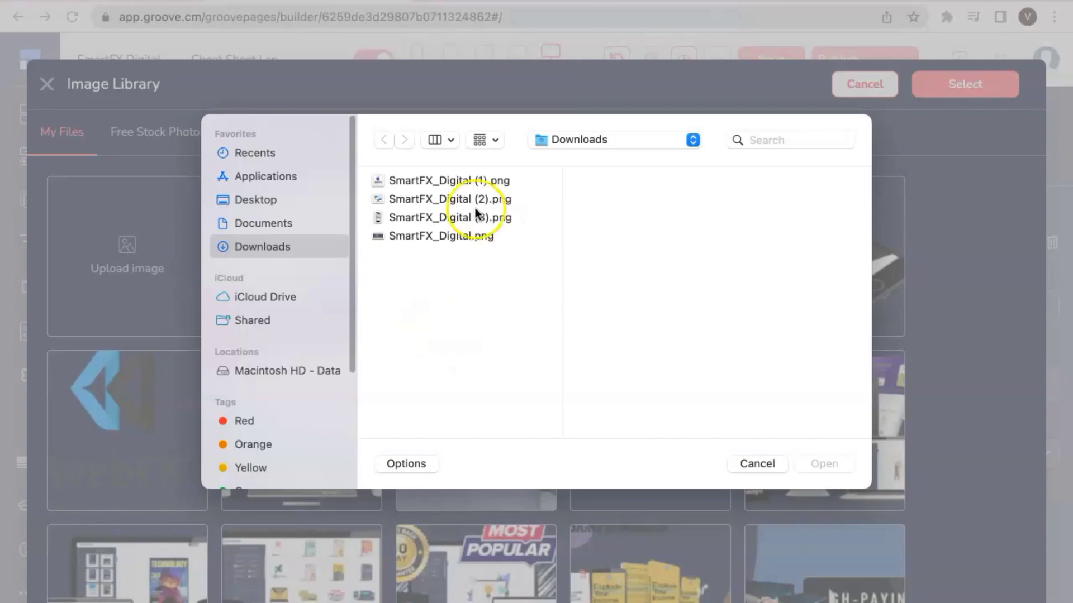
left_click(455, 234)
left_click(443, 218)
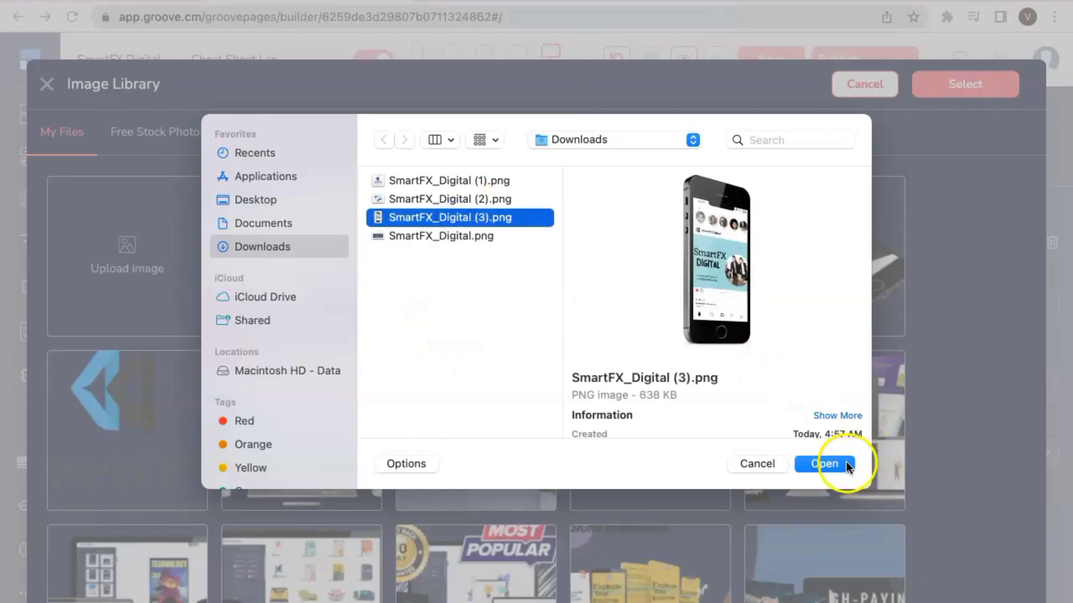
left_click(846, 462)
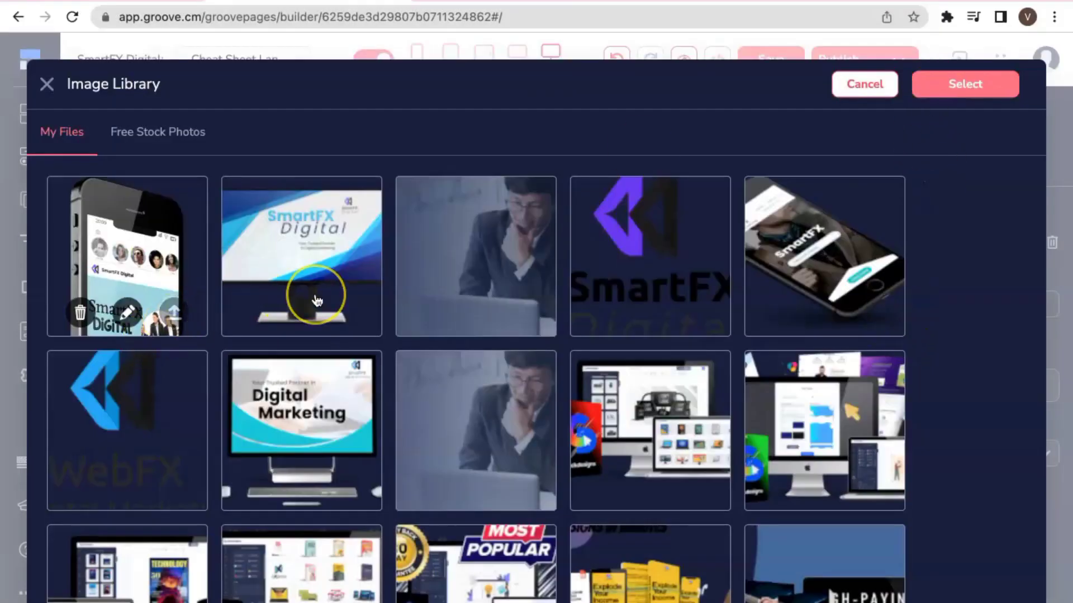
left_click(360, 287)
left_click(966, 87)
left_click(931, 509)
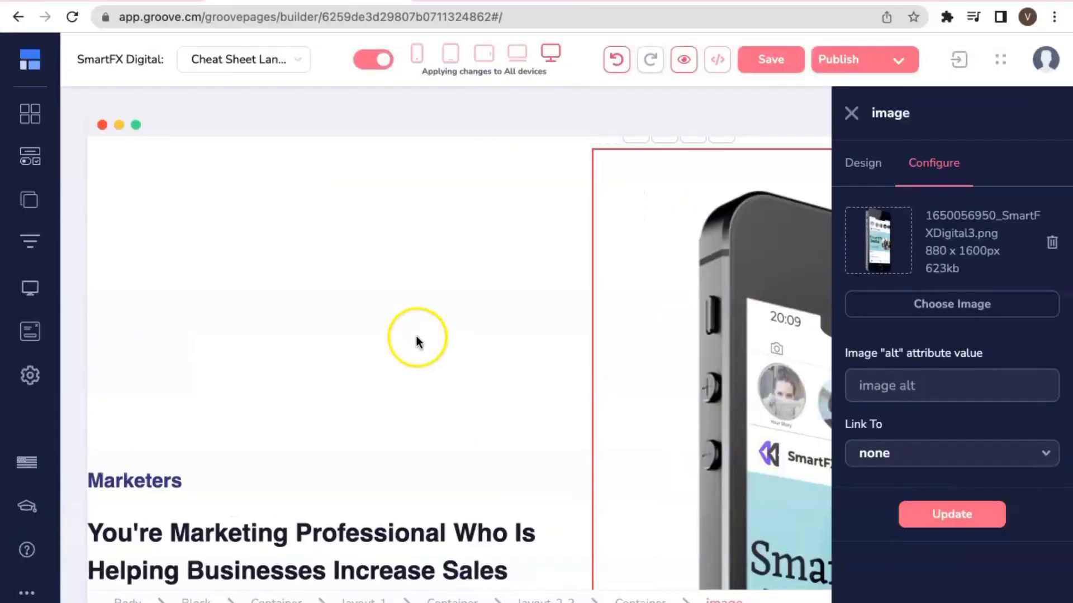
Reduce the size of the phone mockup in the Marketers section through its design settings
left_click(777, 398)
left_click(862, 166)
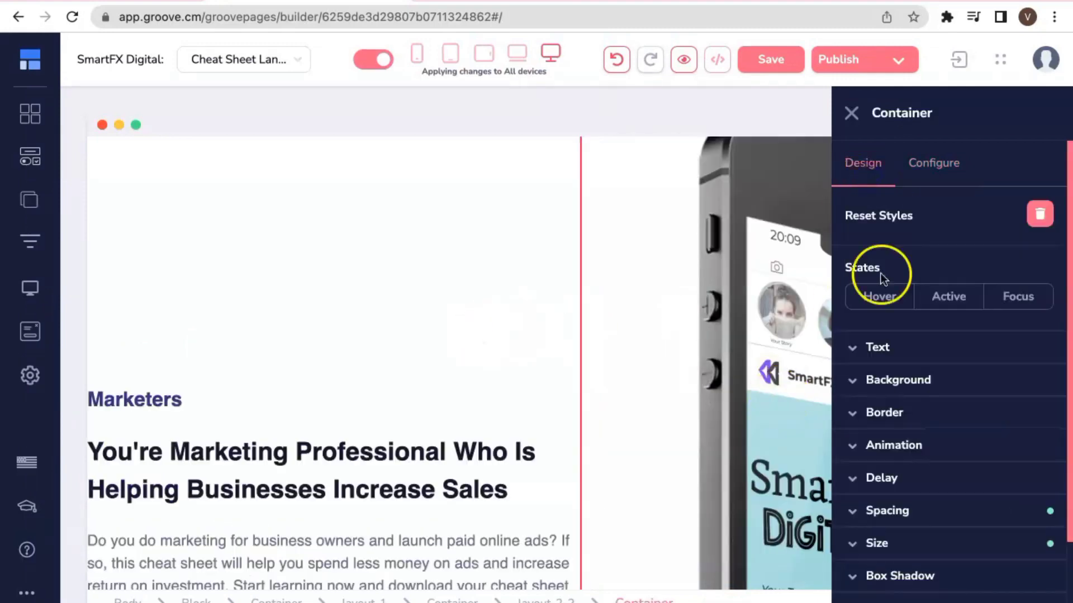
scroll(867, 268, "down", 1)
left_click(853, 505)
scroll(928, 463, "down", 3)
mouse_move(946, 439)
left_mouse_down()
mouse_move(910, 439)
mouse_move(933, 439)
left_mouse_up()
left_click(852, 114)
Replace the cheat sheet cover above the "Ready To Learn" headline with the SmartFX Digital desktop mockup from the image library
scroll(465, 358, "down", 10)
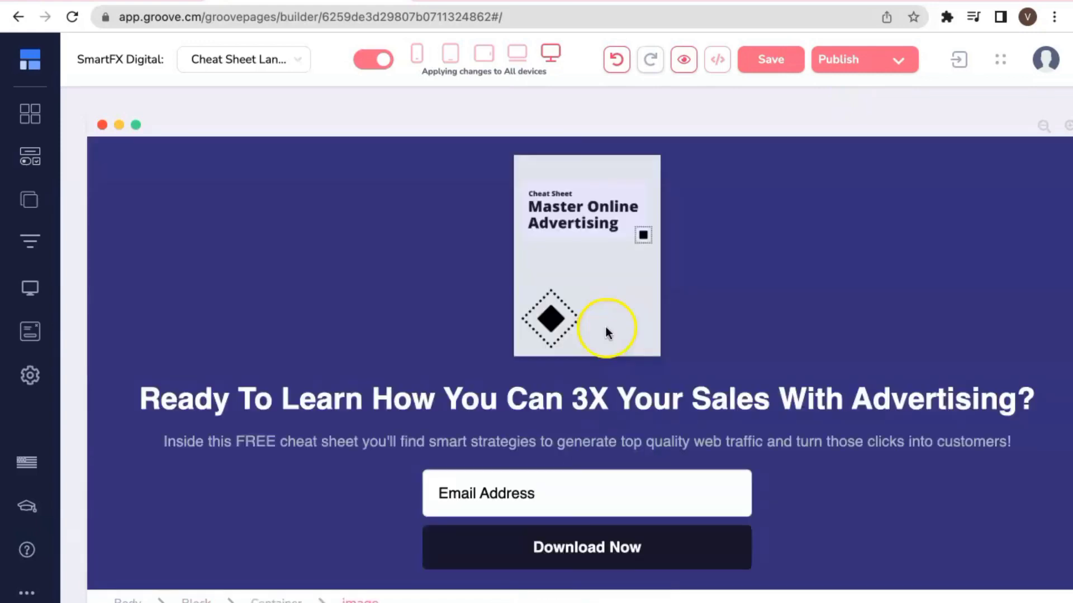
left_click(606, 324)
left_click(936, 162)
left_click(944, 305)
left_click(399, 294)
left_click(962, 84)
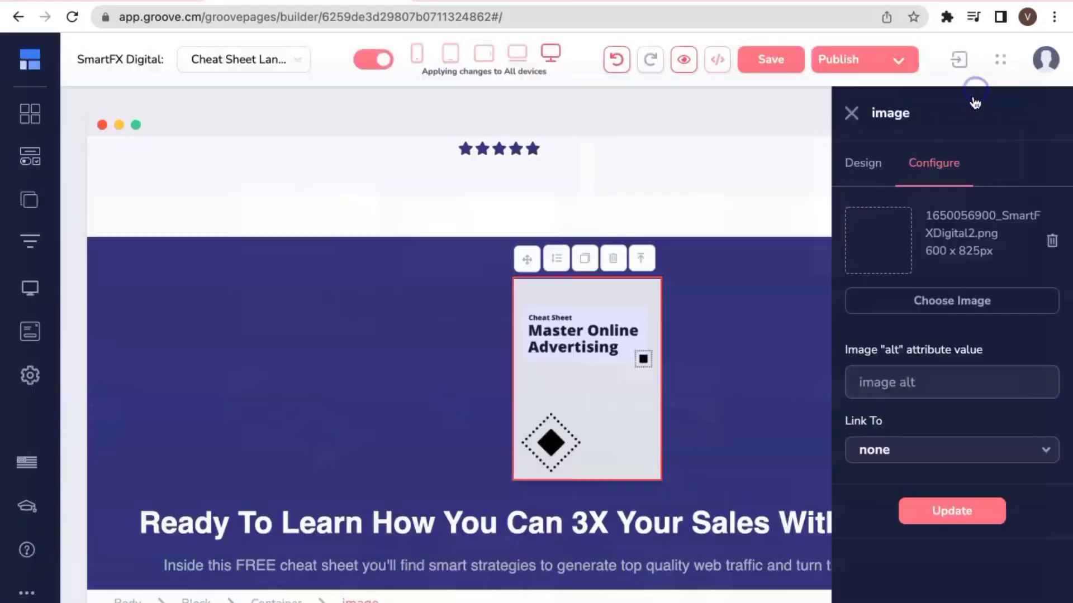
left_click(922, 511)
Enlarge the desktop mockup above the "Ready To Learn" headline to a fixed width of 526 px
left_click(869, 166)
scroll(865, 358, "down", 3)
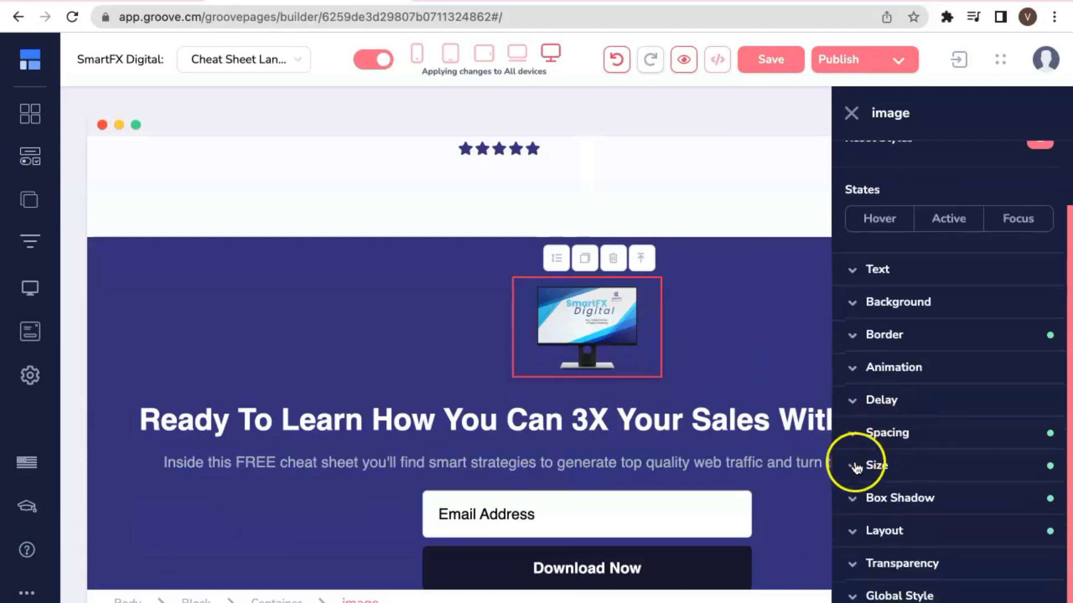
left_click(857, 466)
left_click_drag(874, 551, 917, 554)
Replace the footer's adspace logo with the SmartFX Digital logo and change the copyright text to "© SmartFX Digital 2025"
scroll(575, 442, "down", 7)
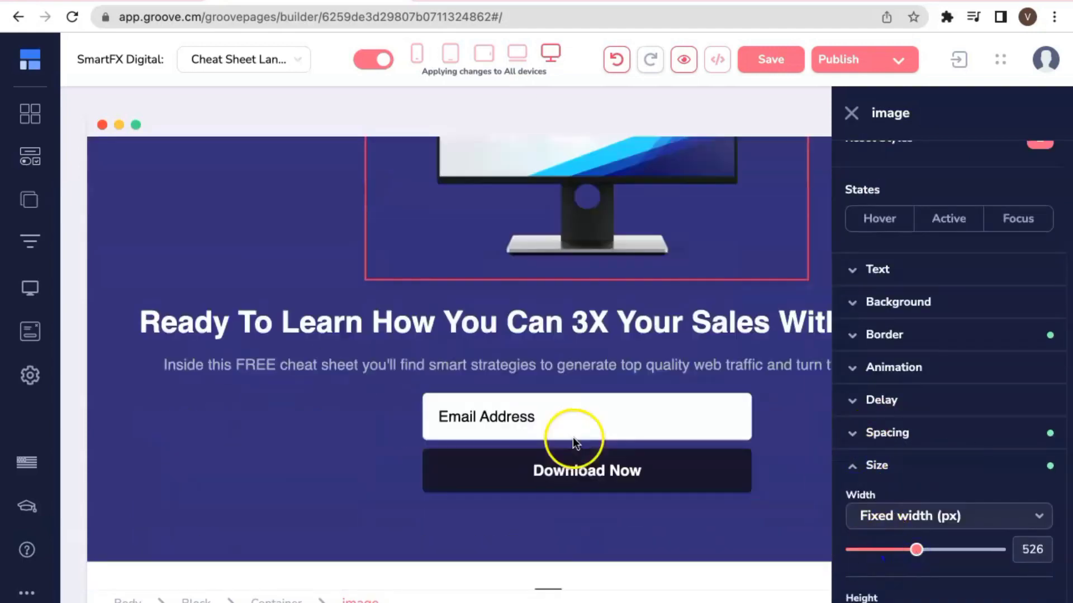
left_click(597, 509)
left_click(584, 504)
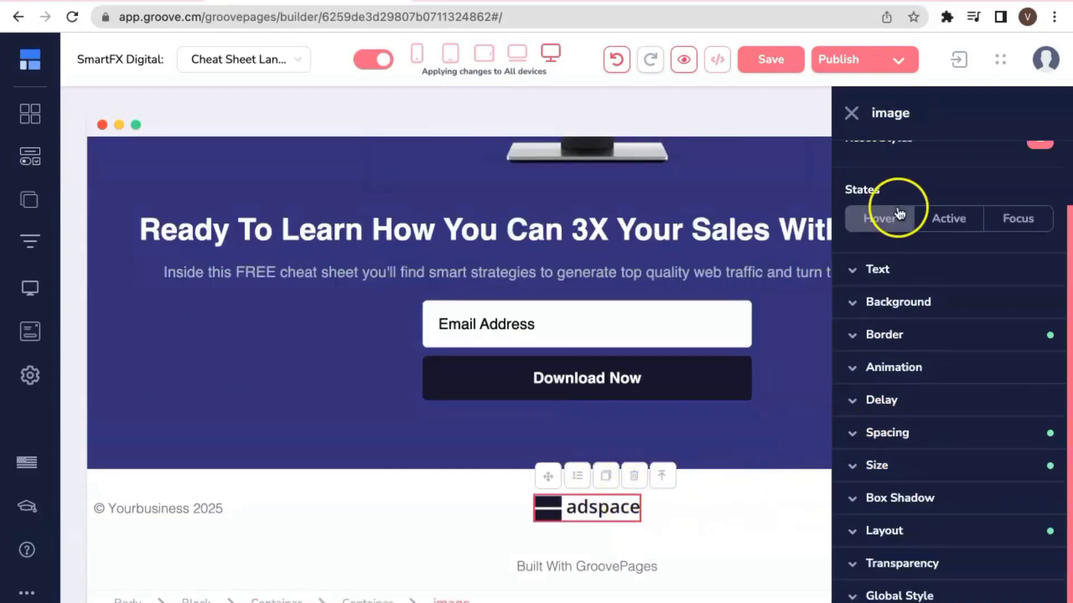
left_click(893, 161)
left_click(897, 304)
left_click(778, 299)
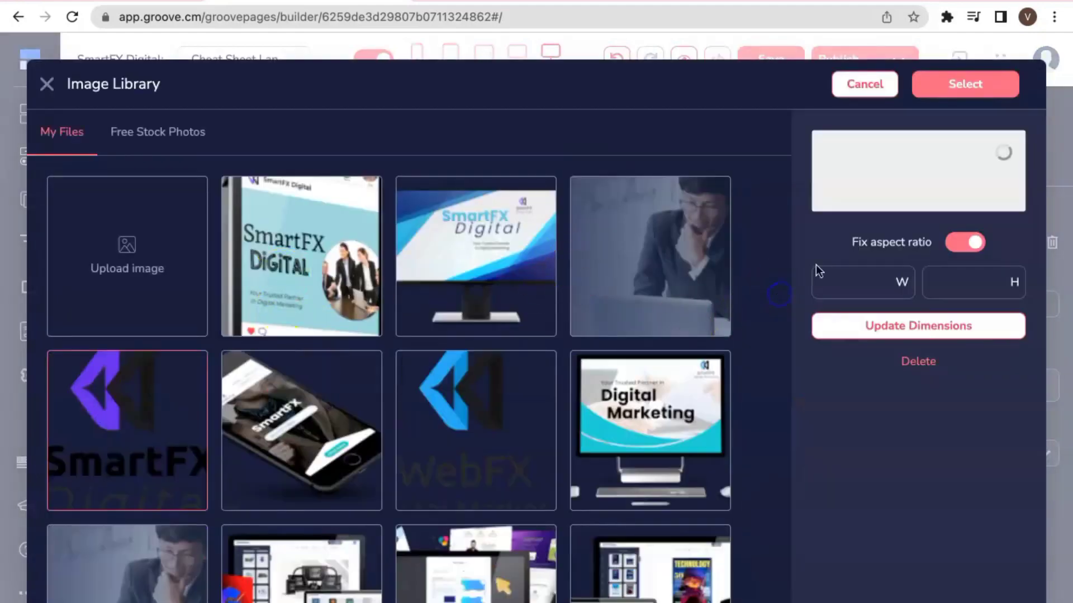
left_click(962, 84)
left_click(949, 514)
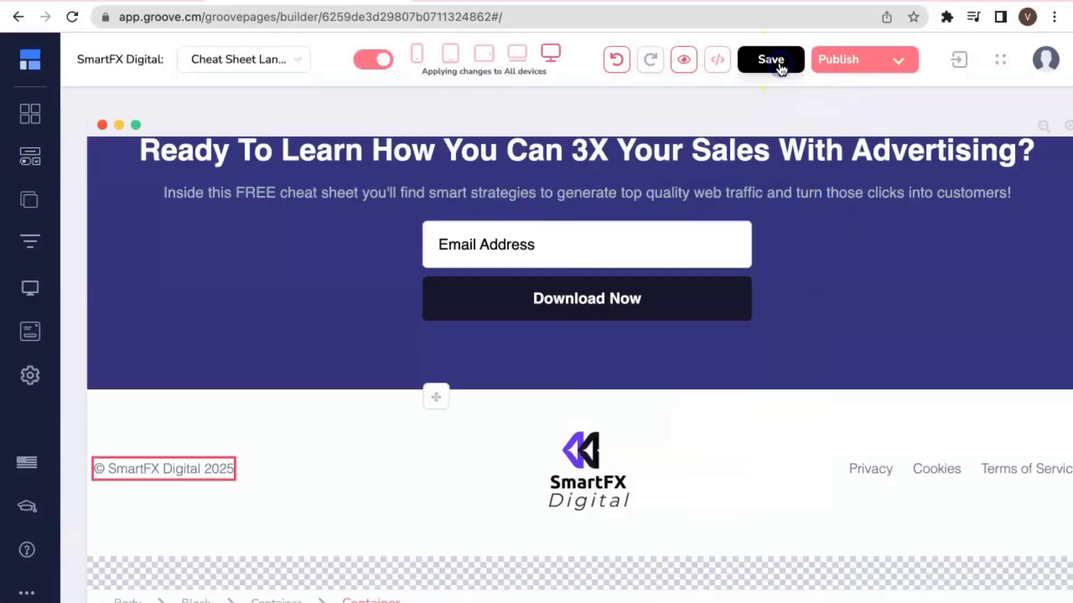
Save the landing page and open its preview
left_click(778, 65)
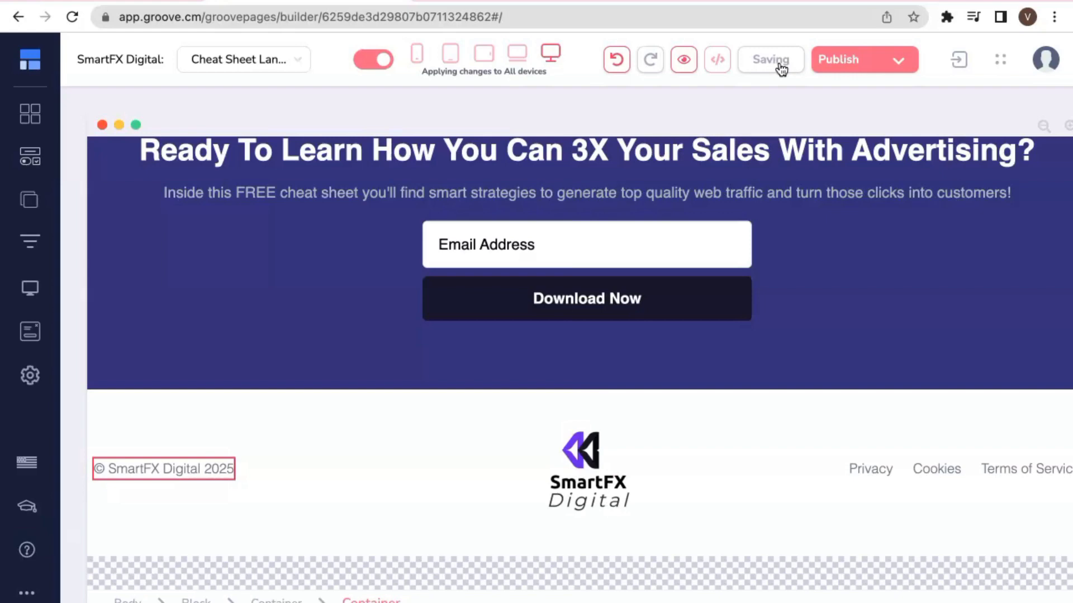
left_click(683, 61)
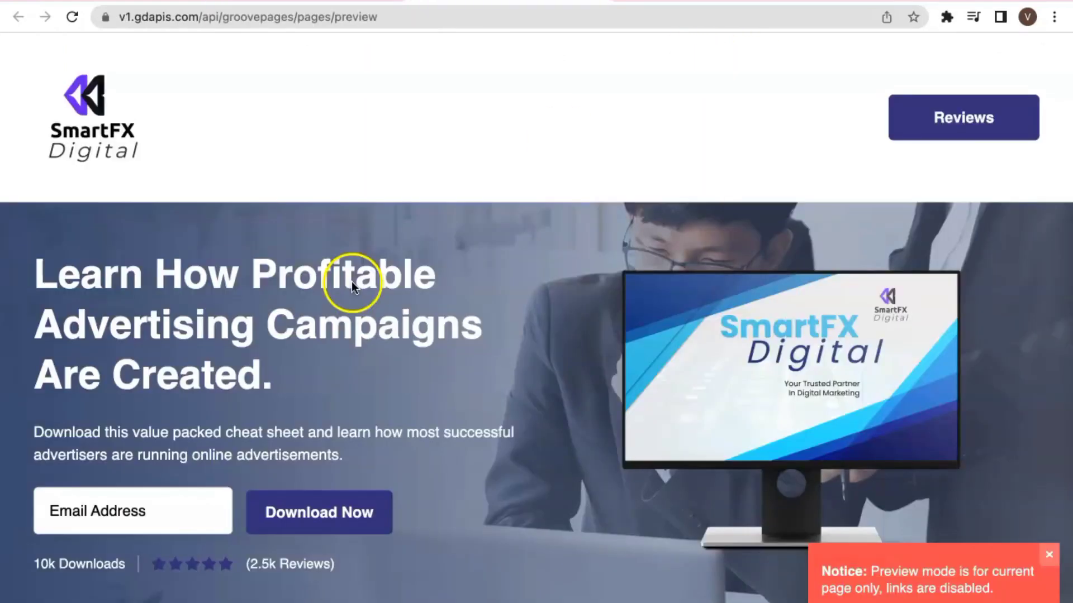
Review the previewed landing page, checking the header logo, hero background and desktop mockup
scroll(391, 313, "down", 4)
scroll(337, 236, "up", 4)
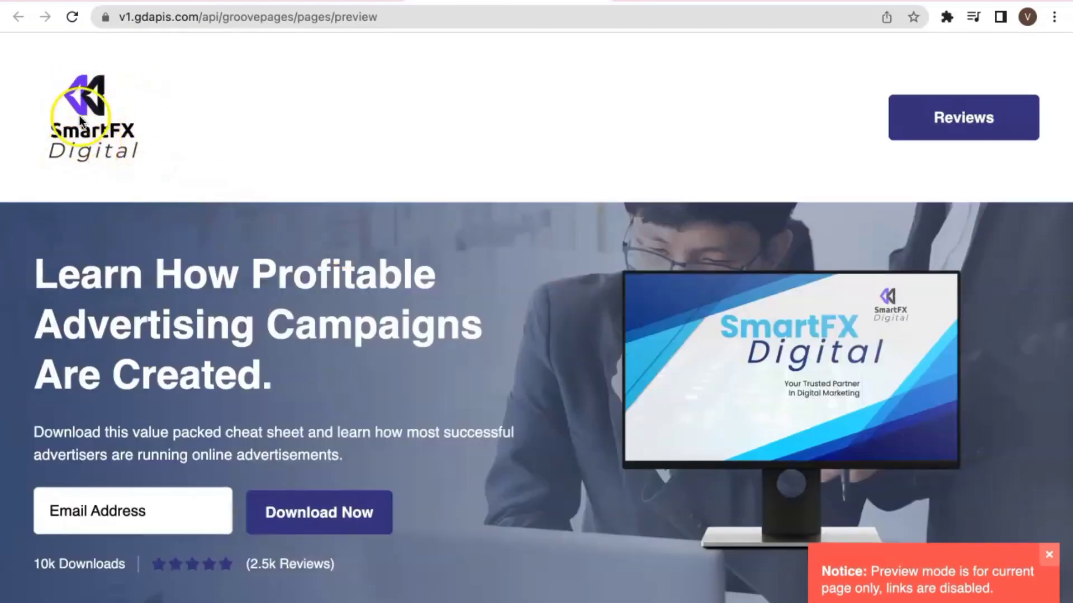
scroll(726, 335, "down", 1)
scroll(756, 235, "down", 2)
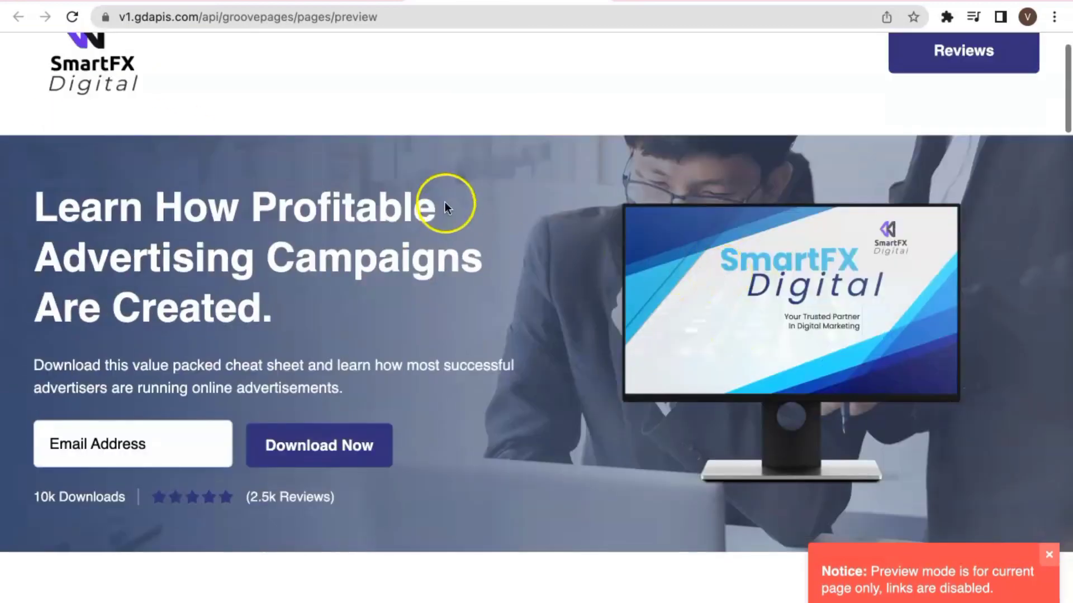
scroll(489, 408, "down", 2)
scroll(503, 358, "up", 1)
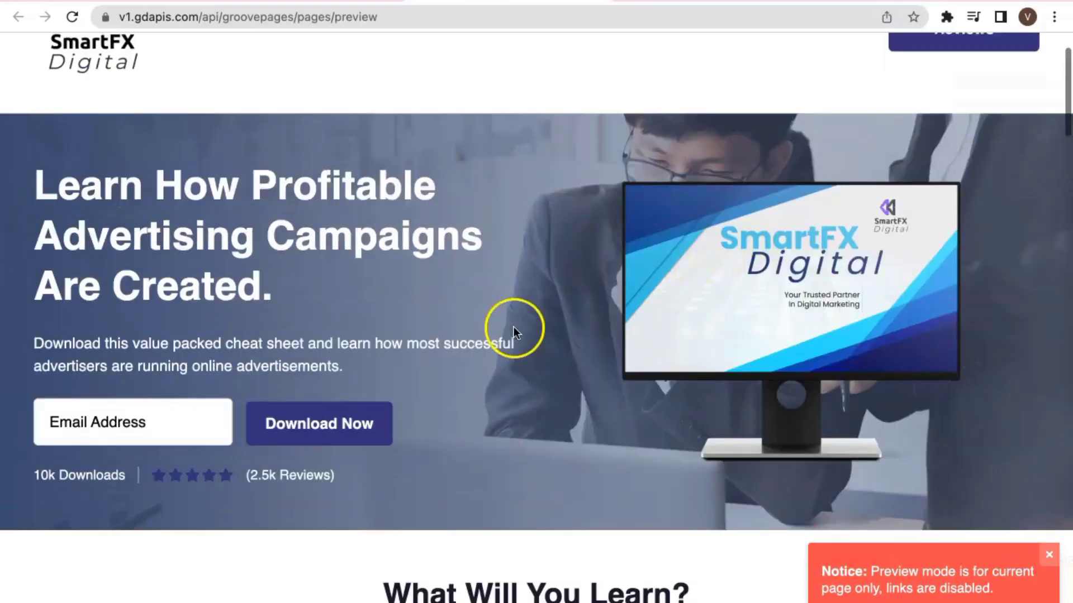
scroll(152, 162, "up", 3)
scroll(702, 376, "down", 5)
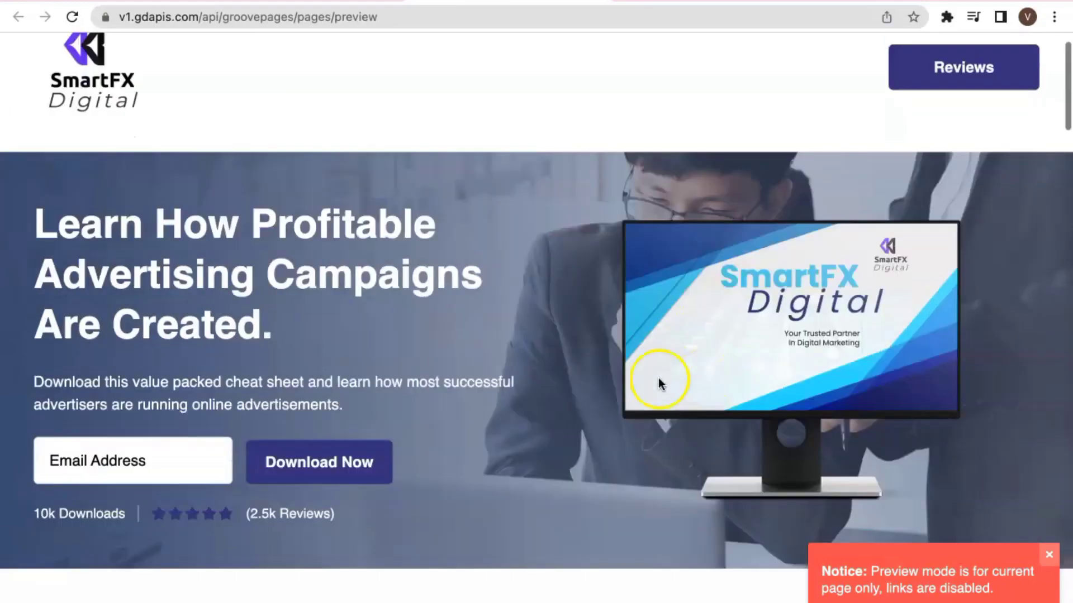
Review the rest of the previewed landing page, examining the phone mockup section, testimonials, closing desktop mockup and footer
scroll(598, 453, "down", 20)
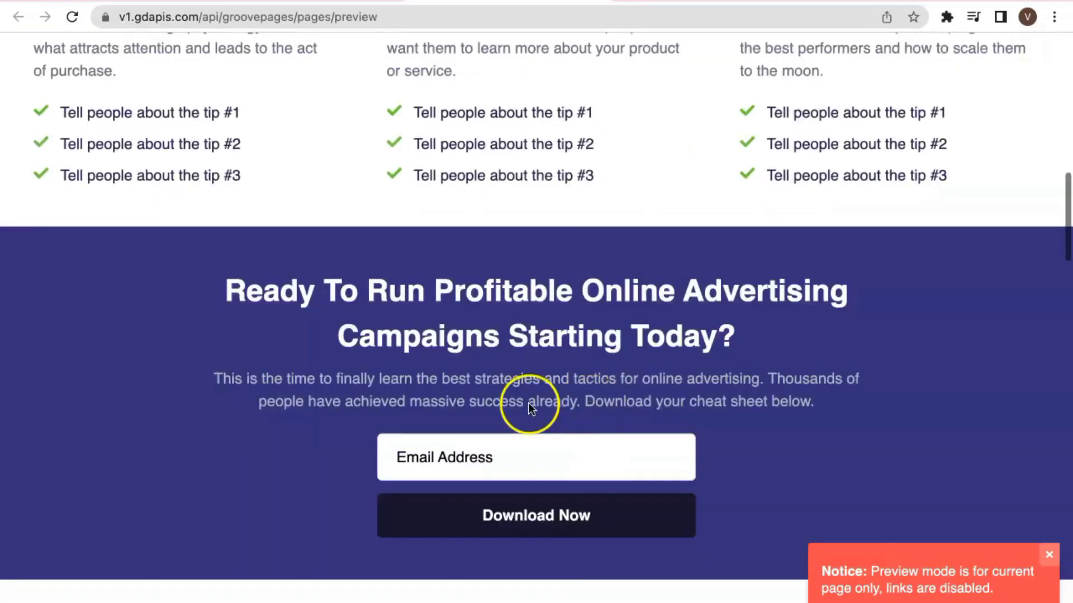
scroll(547, 392, "down", 10)
scroll(614, 447, "down", 4)
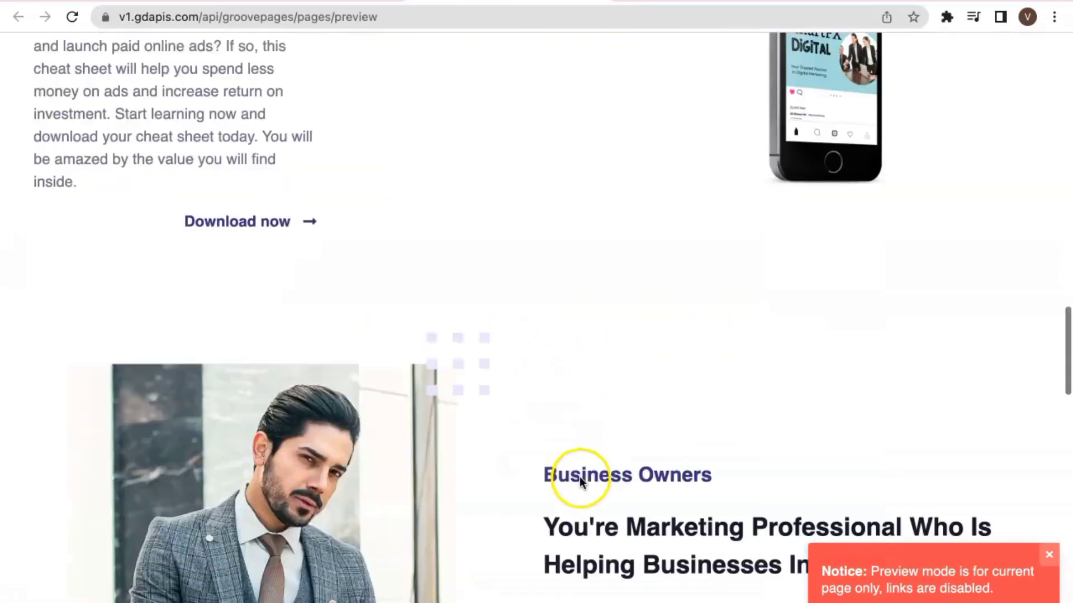
scroll(668, 419, "down", 18)
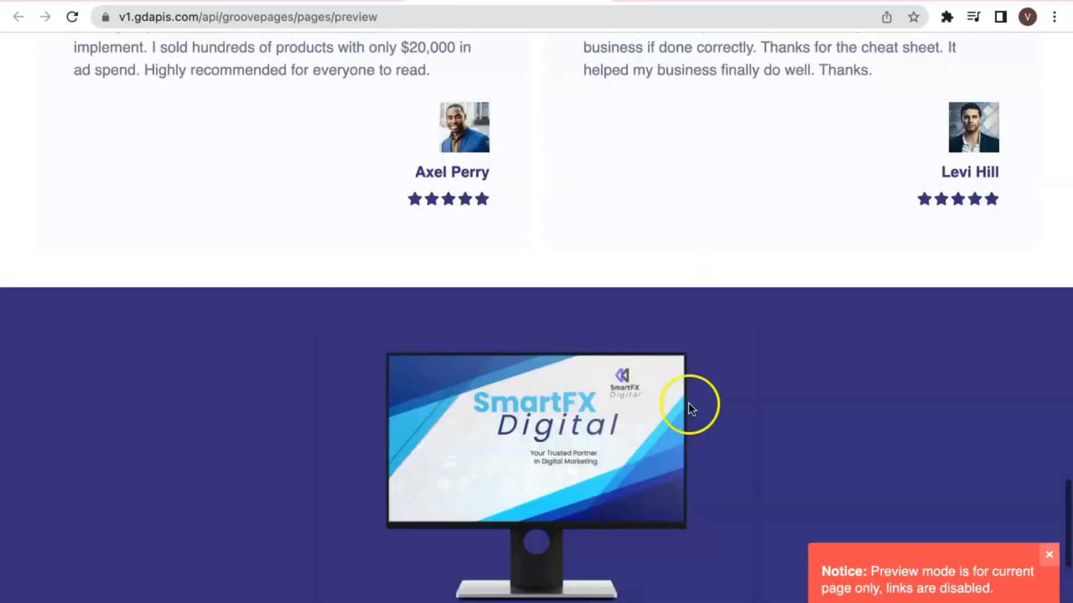
scroll(665, 352, "down", 7)
scroll(709, 341, "up", 2)
scroll(670, 369, "down", 4)
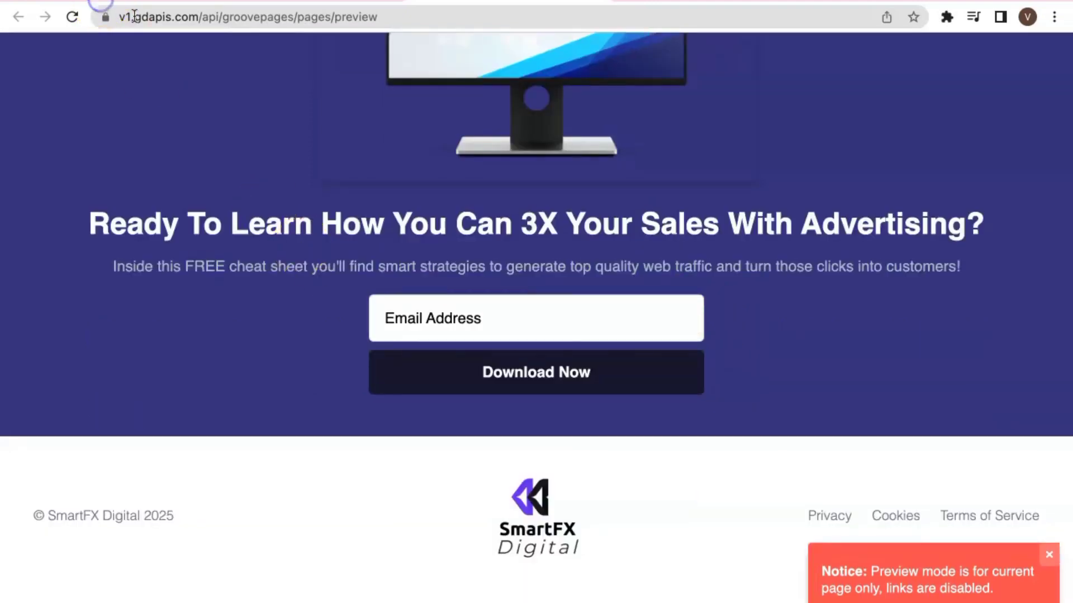
Switch to ClickDesigns and look over the saved SmartFX Digital and Music Studio graphics in My Designs
left_click(100, 4)
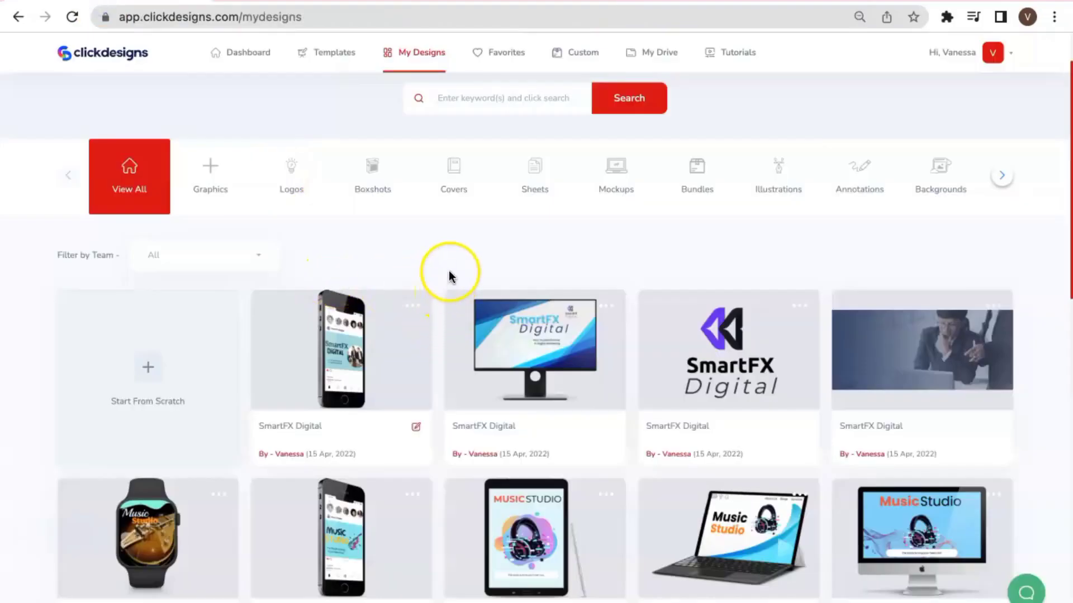
scroll(431, 274, "down", 1)
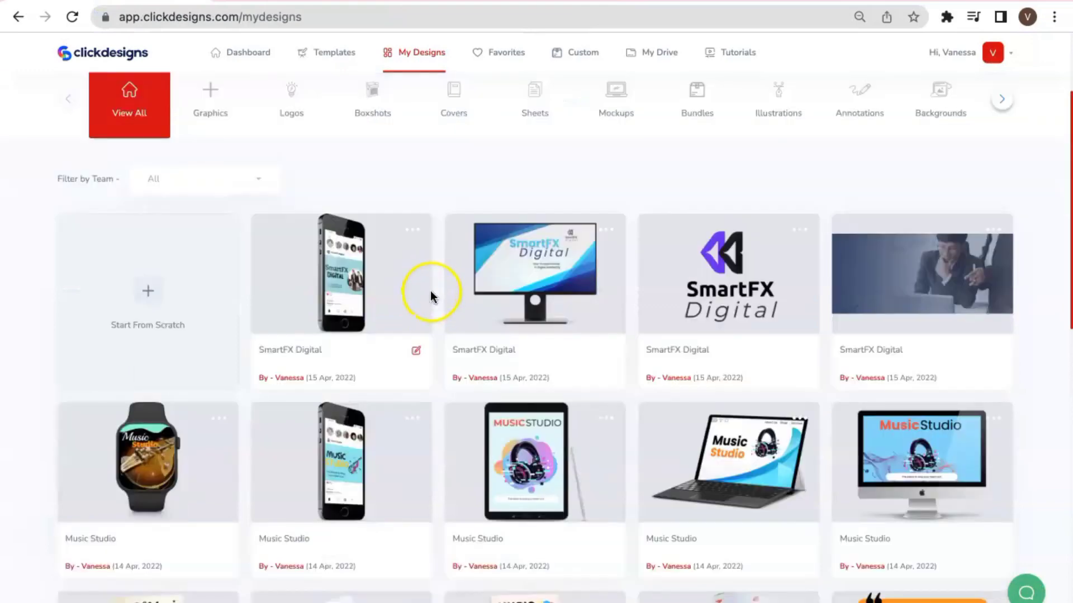
scroll(433, 335, "down", 1)
scroll(438, 383, "down", 1)
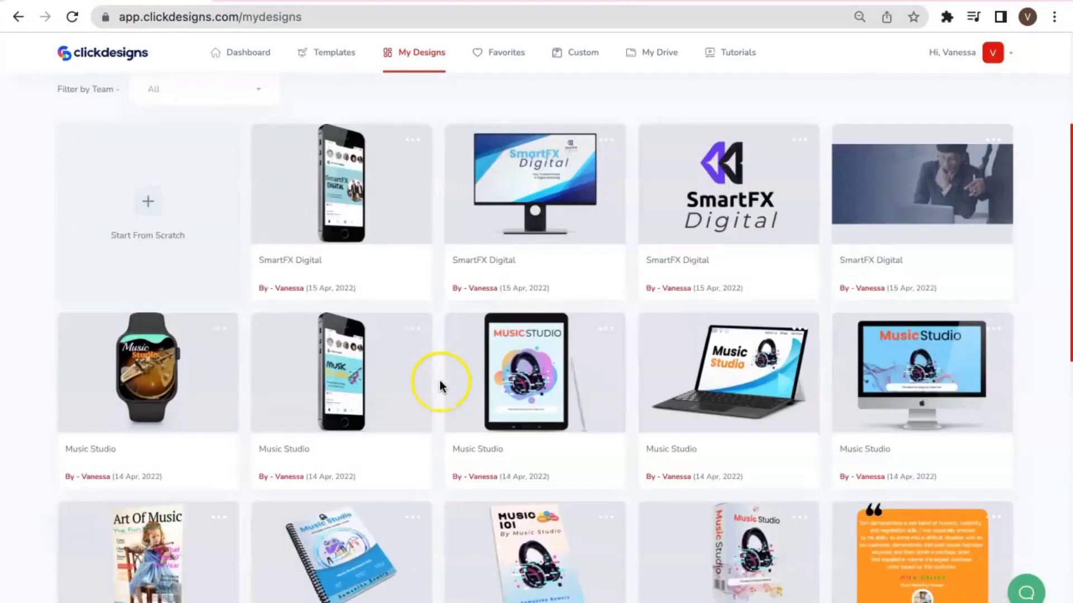
scroll(437, 404, "up", 4)
scroll(439, 408, "down", 1)
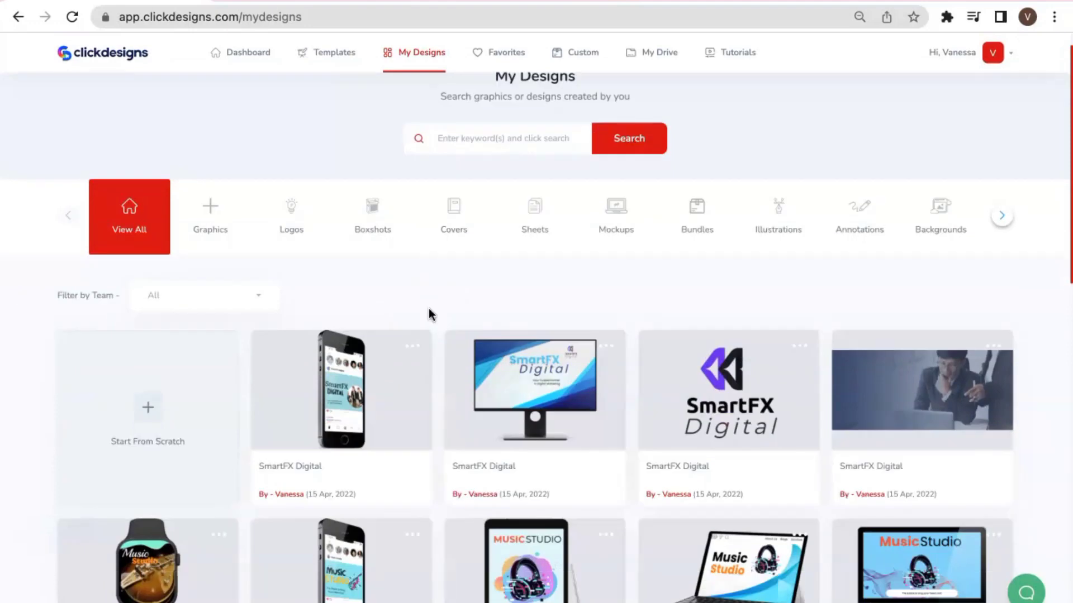
left_click(450, 306)
scroll(444, 302, "down", 1)
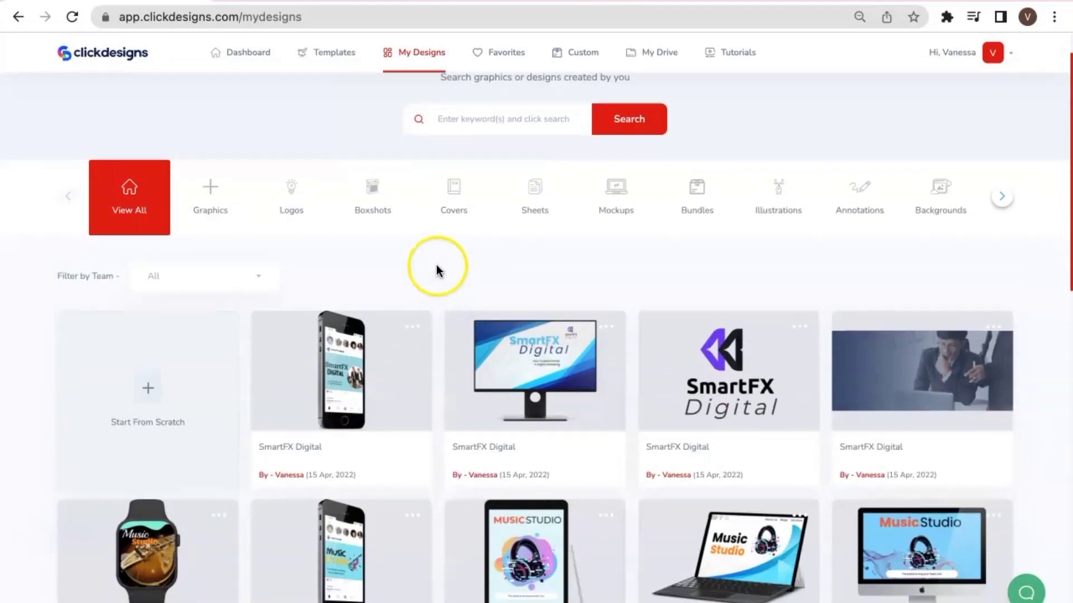
scroll(439, 266, "up", 1)
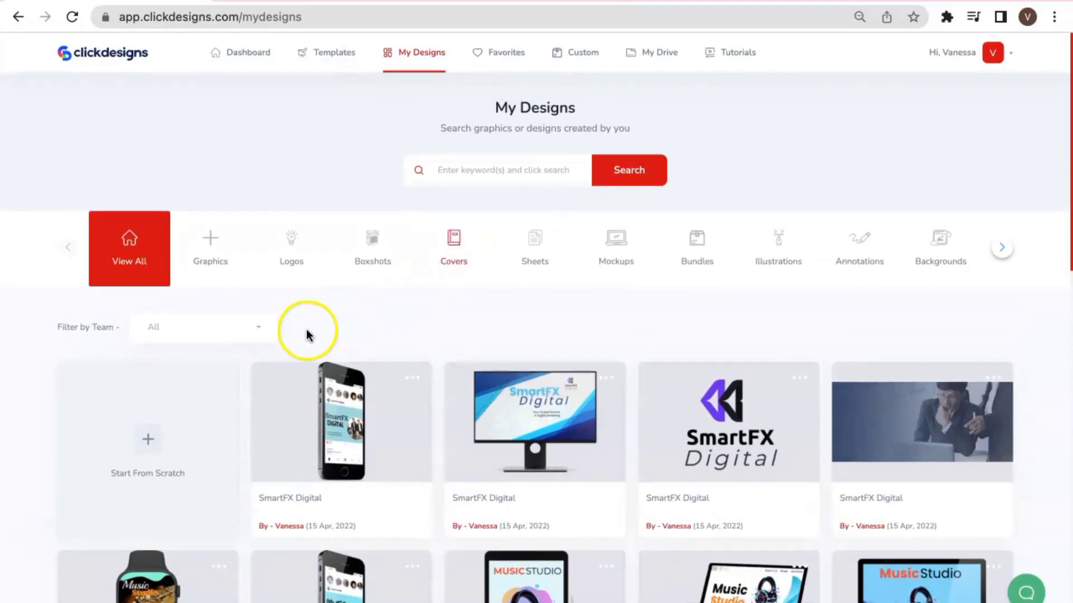